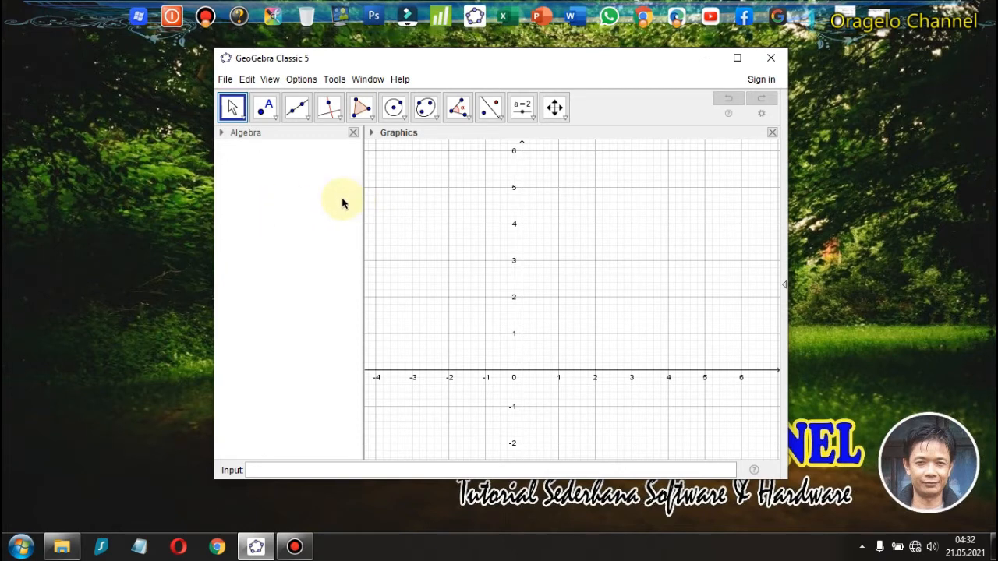
Maximize the window and set the graphics view's x range to a minimum of -100 and a maximum of 200
{"action": "left_click", "coordinate": [737, 59]}
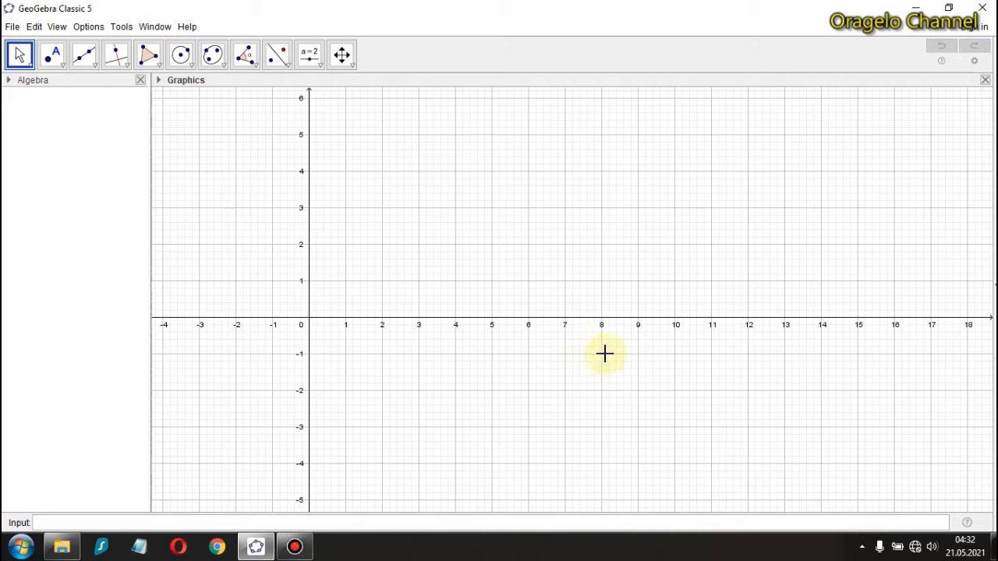
{"action": "right_click", "coordinate": [579, 195]}
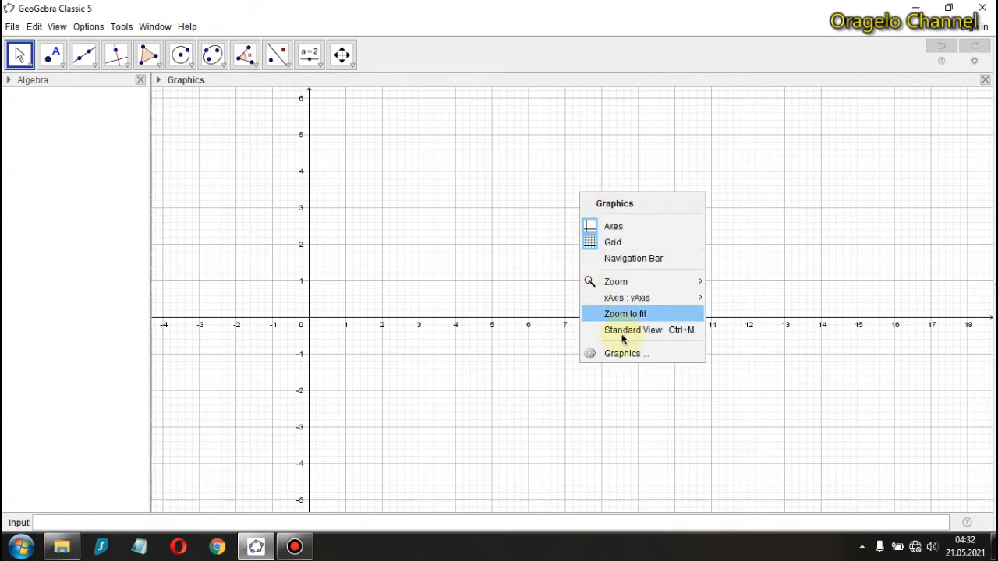
{"action": "left_click", "coordinate": [627, 353]}
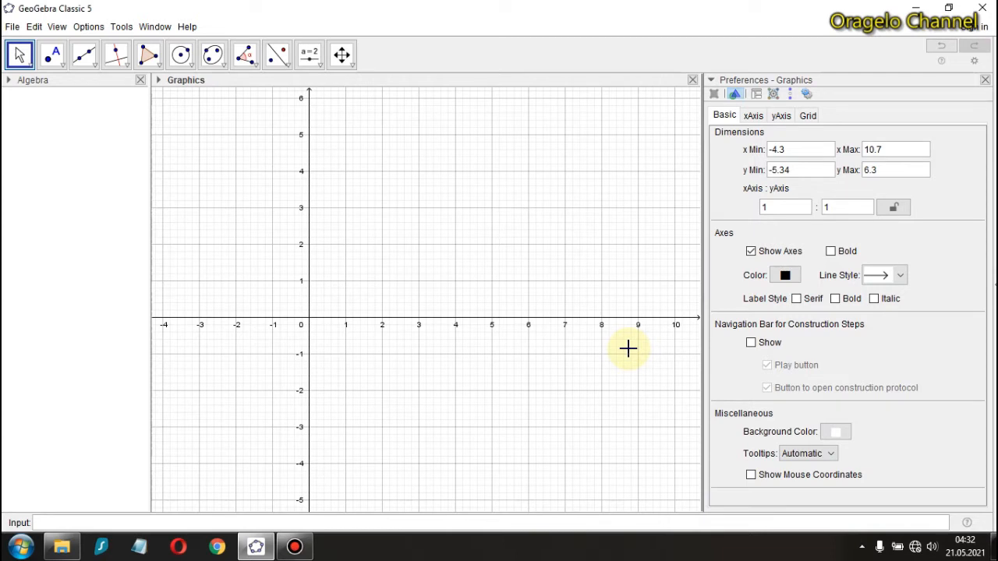
{"action": "left_click", "coordinate": [786, 151]}
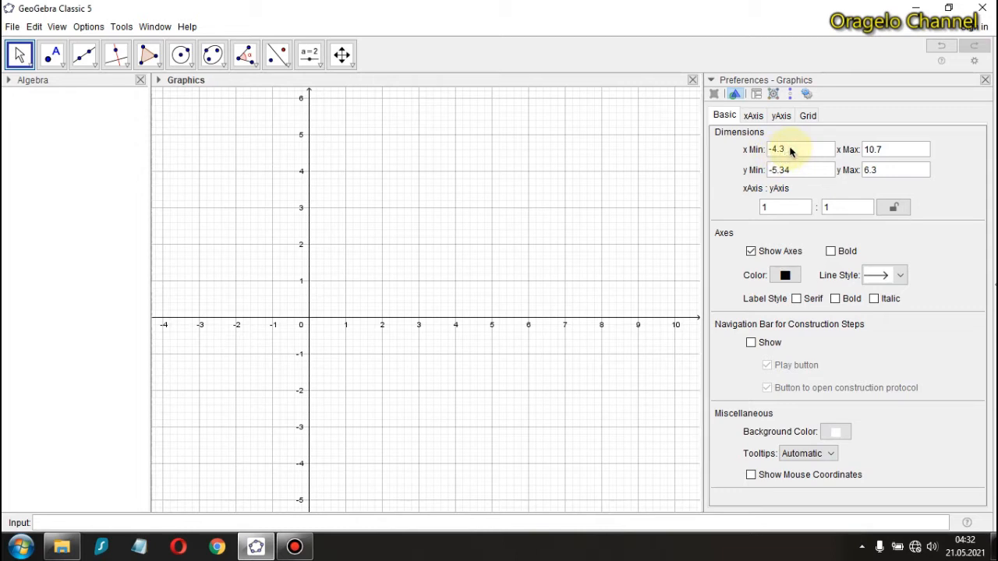
{"action": "key", "text": "BackSpace"}
{"action": "key", "text": "BackSpace"}
{"action": "key", "text": "BackSpace"}
{"action": "type", "text": "100"}
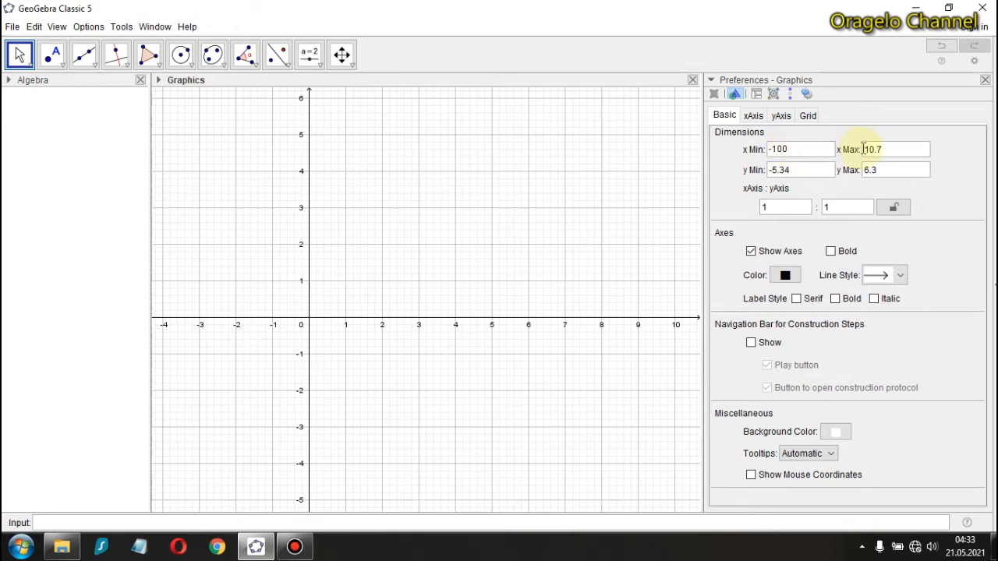
{"action": "left_click_drag", "start_coordinate": [892, 150], "coordinate": [861, 154]}
{"action": "type", "text": "200"}
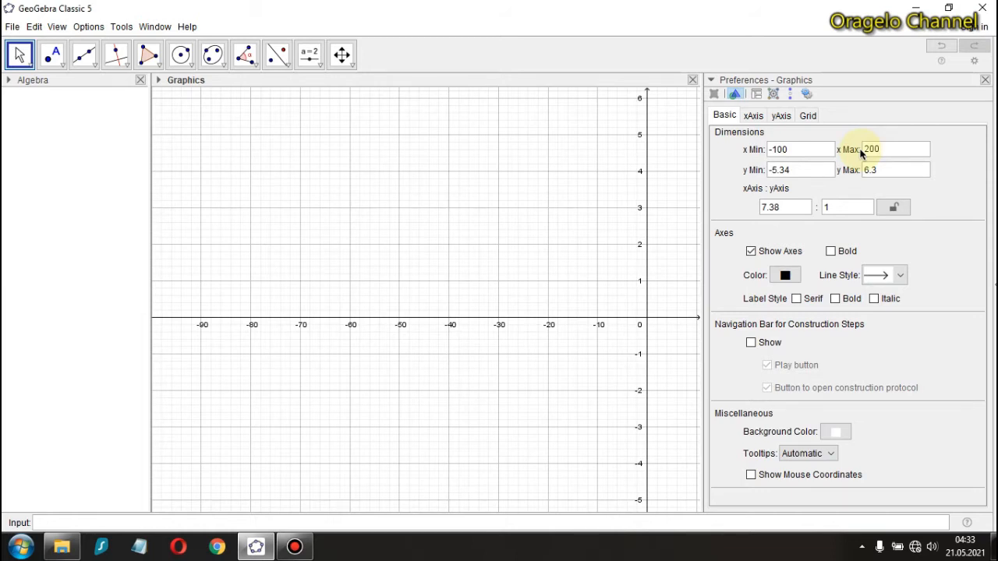
Set the graphics view's y range to a minimum of -5 and a maximum of 5
{"action": "left_click", "coordinate": [804, 169]}
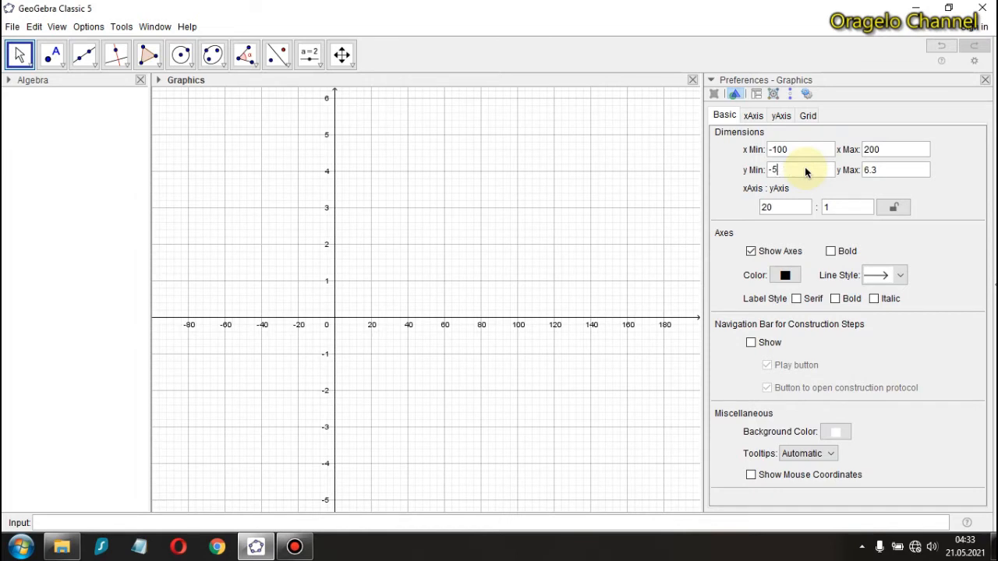
{"action": "left_click", "coordinate": [893, 175]}
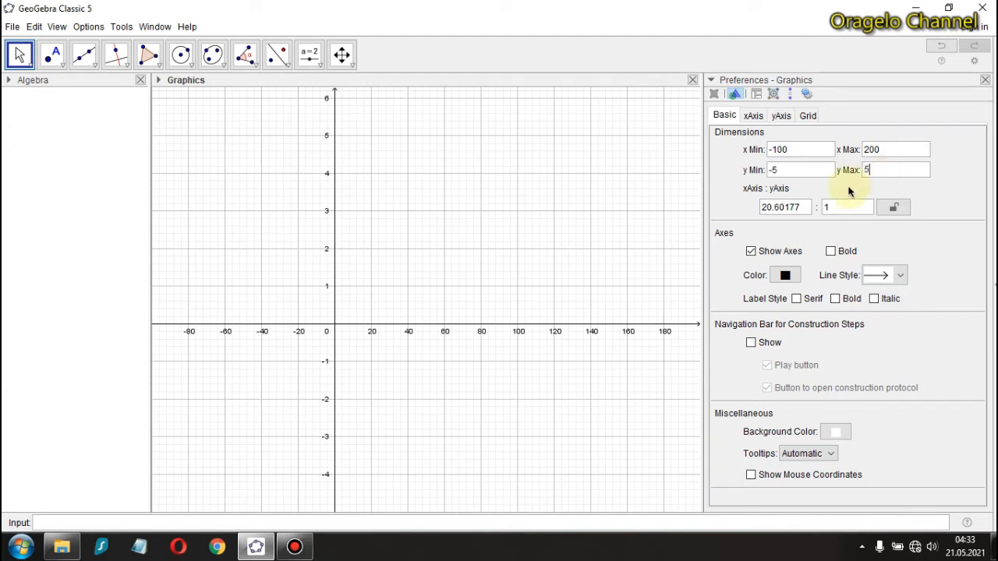
{"action": "left_click", "coordinate": [811, 168]}
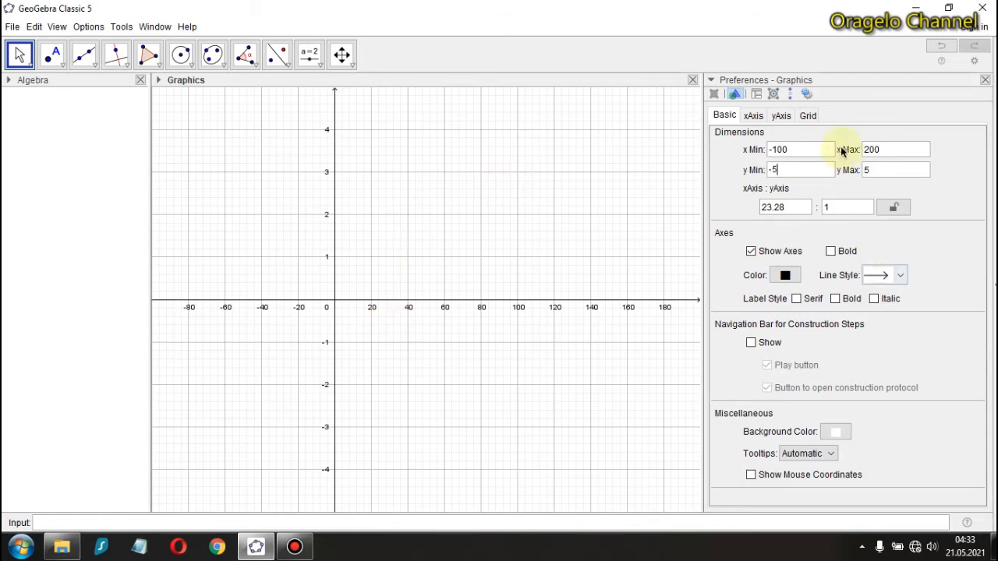
Give the x-axis a fixed tick distance of 30 and label it x
{"action": "left_click", "coordinate": [753, 117]}
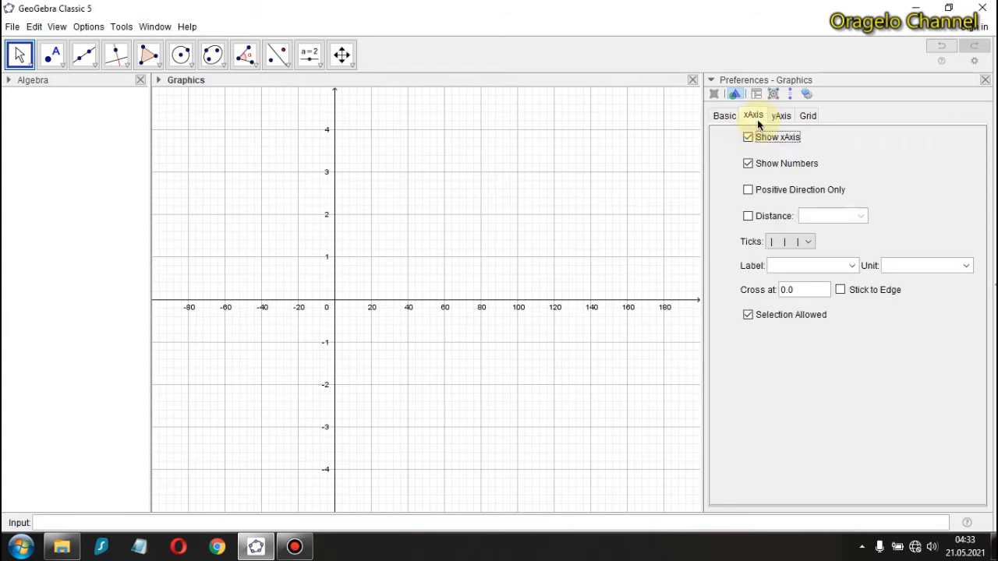
{"action": "left_click", "coordinate": [748, 217]}
{"action": "left_click", "coordinate": [809, 217]}
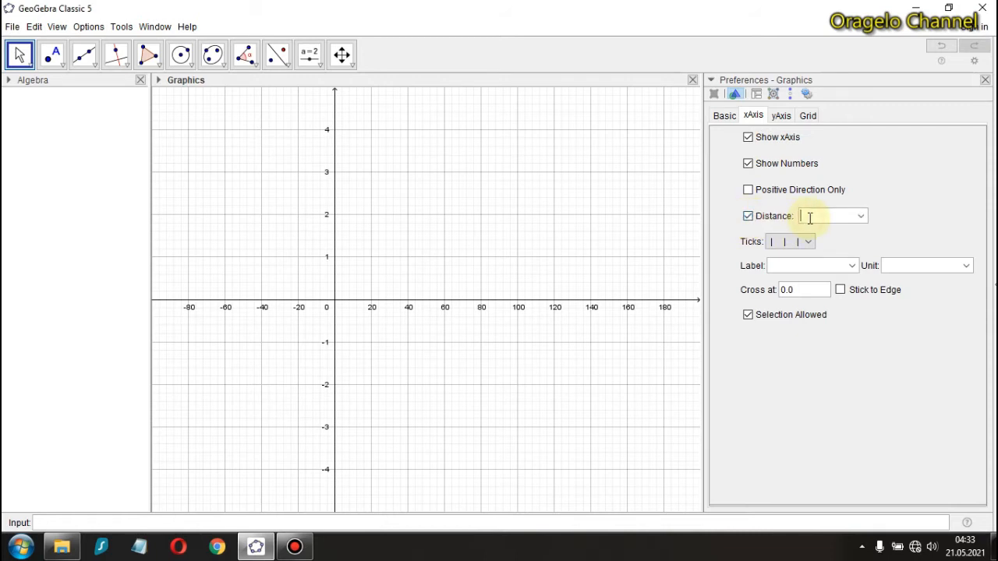
{"action": "type", "text": "30"}
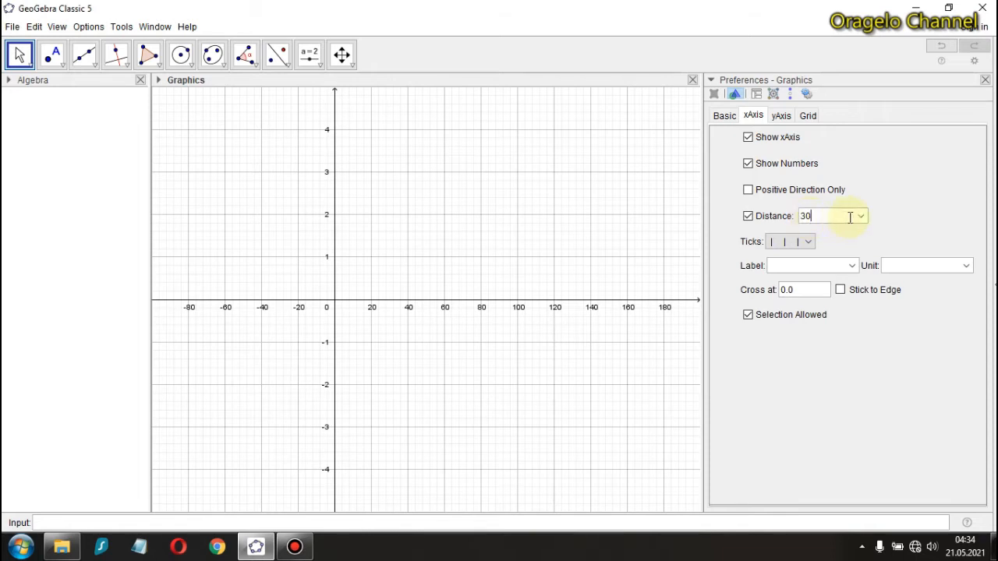
{"action": "left_click", "coordinate": [860, 216]}
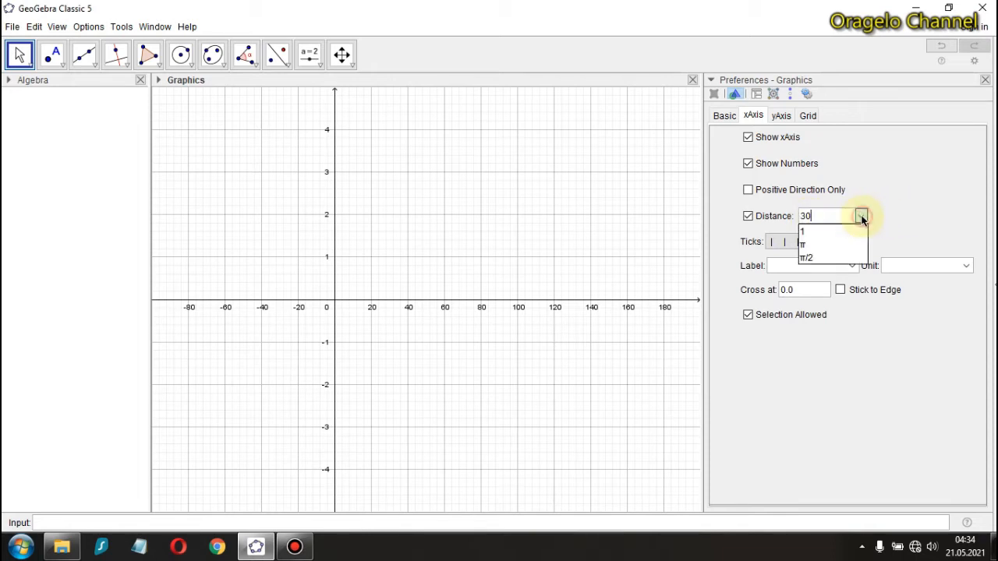
{"action": "left_click", "coordinate": [900, 216]}
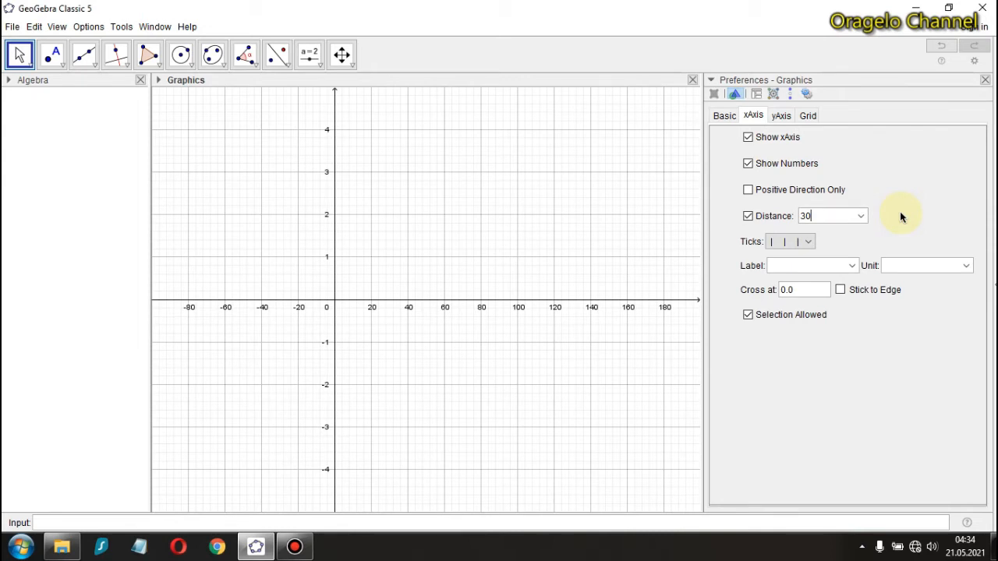
{"action": "left_click", "coordinate": [807, 267]}
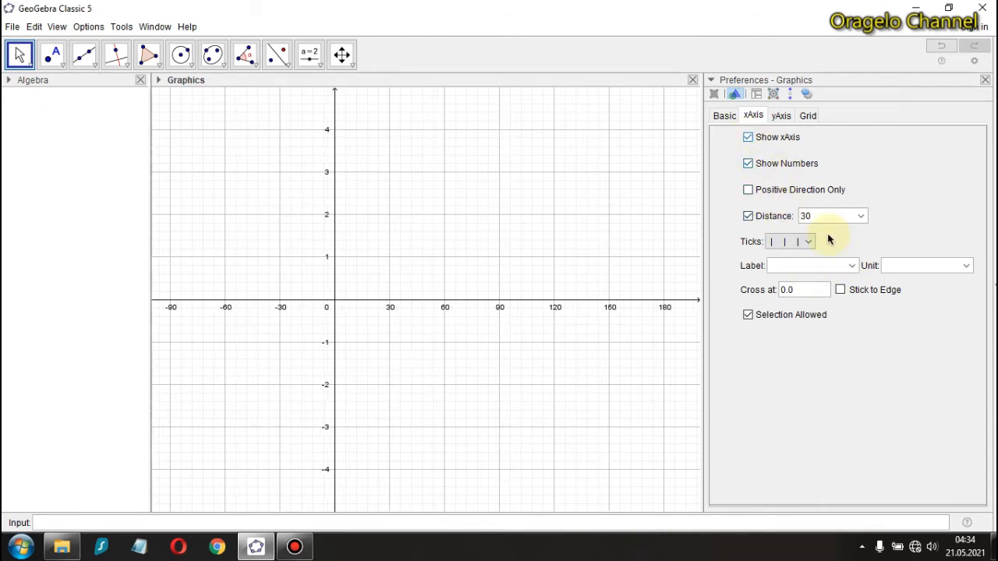
{"action": "type", "text": "x"}
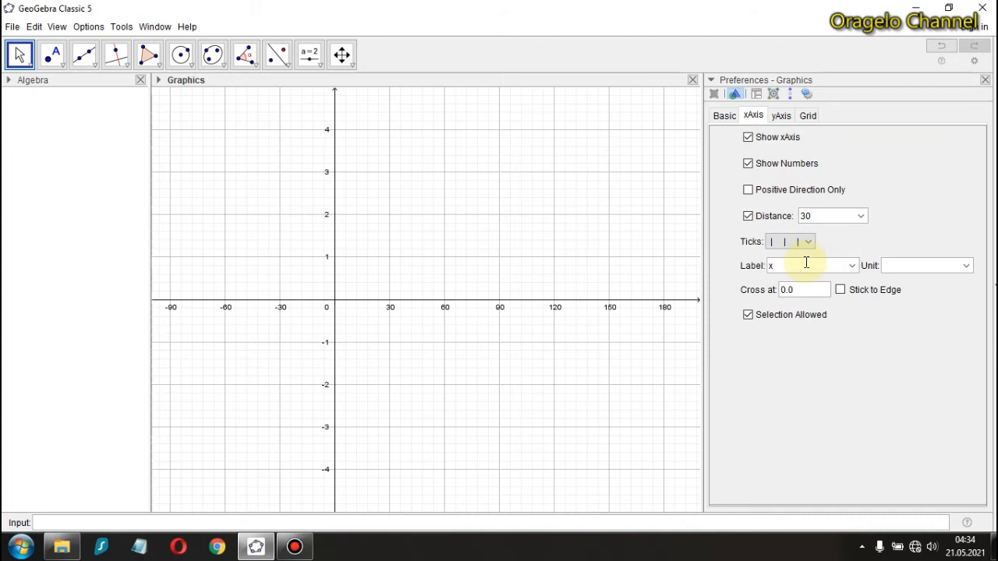
{"action": "left_click", "coordinate": [824, 217]}
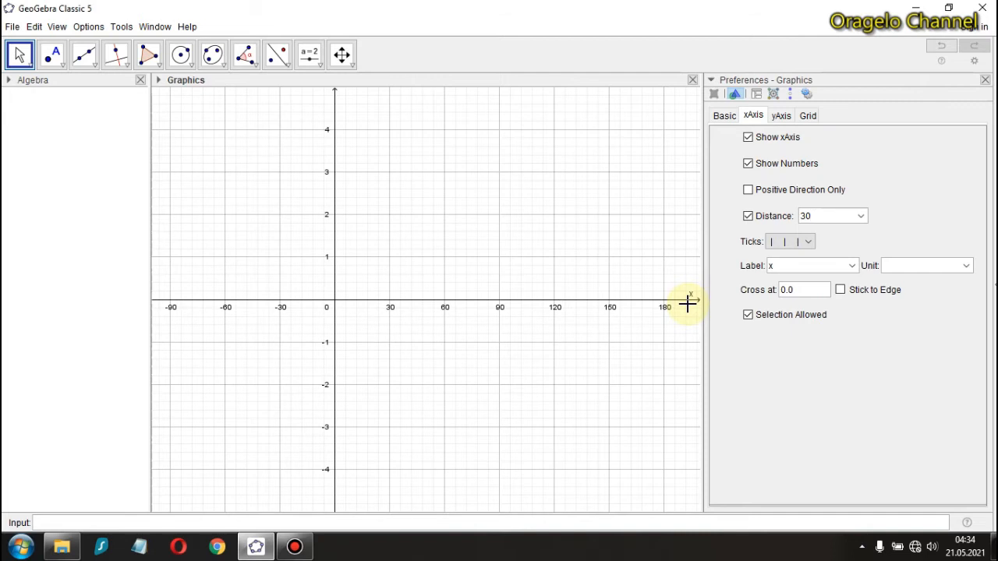
Give the y-axis a fixed tick distance of 1, label it y, and close the graphics preferences
{"action": "left_click", "coordinate": [782, 118]}
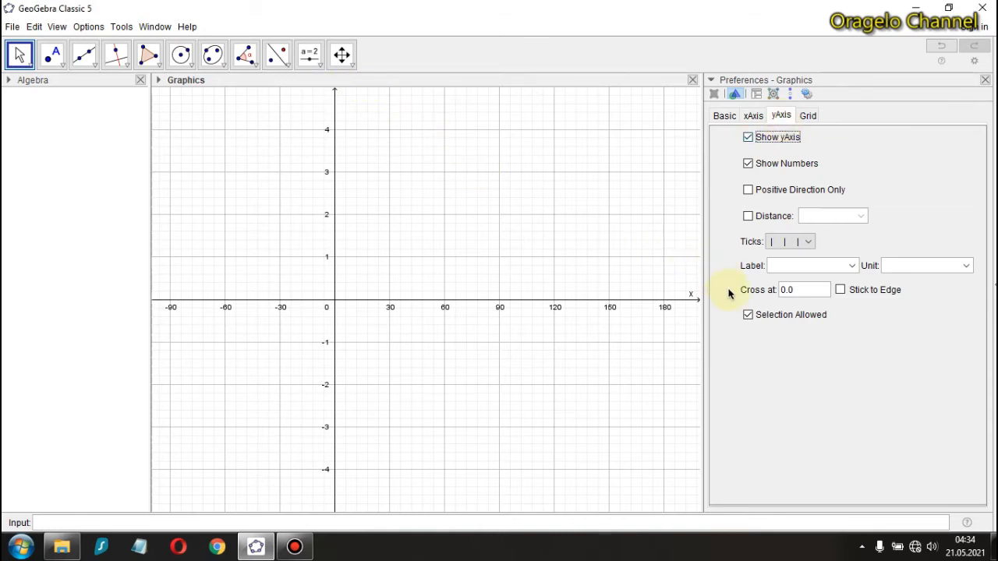
{"action": "left_click", "coordinate": [748, 216]}
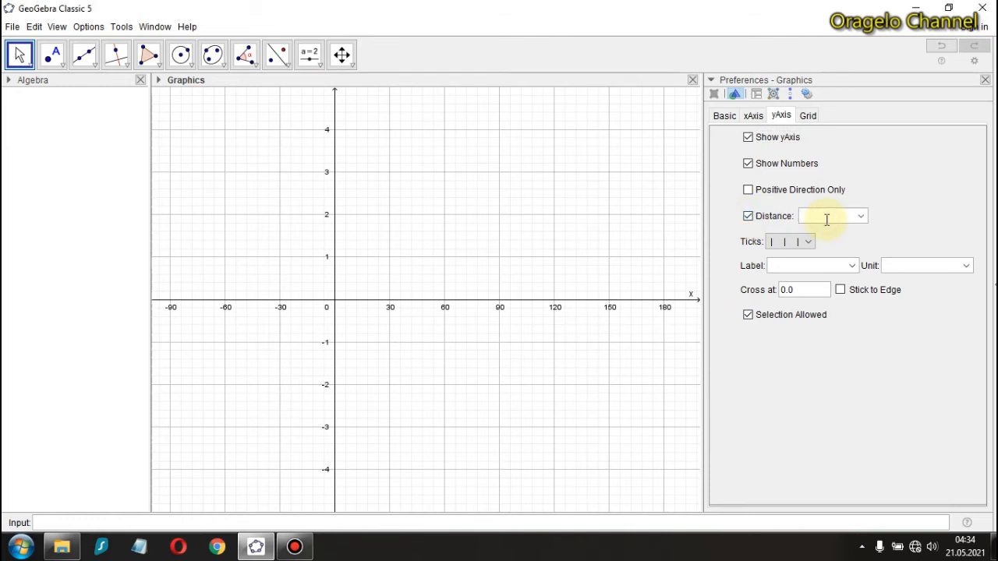
{"action": "left_click", "coordinate": [785, 264]}
{"action": "type", "text": "y"}
{"action": "key", "text": "Return"}
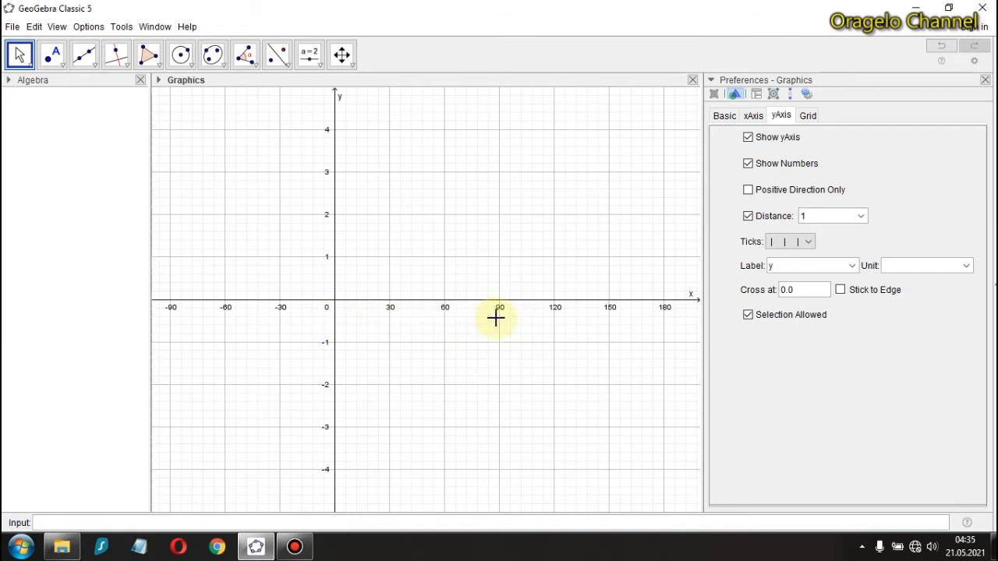
{"action": "left_click", "coordinate": [985, 80]}
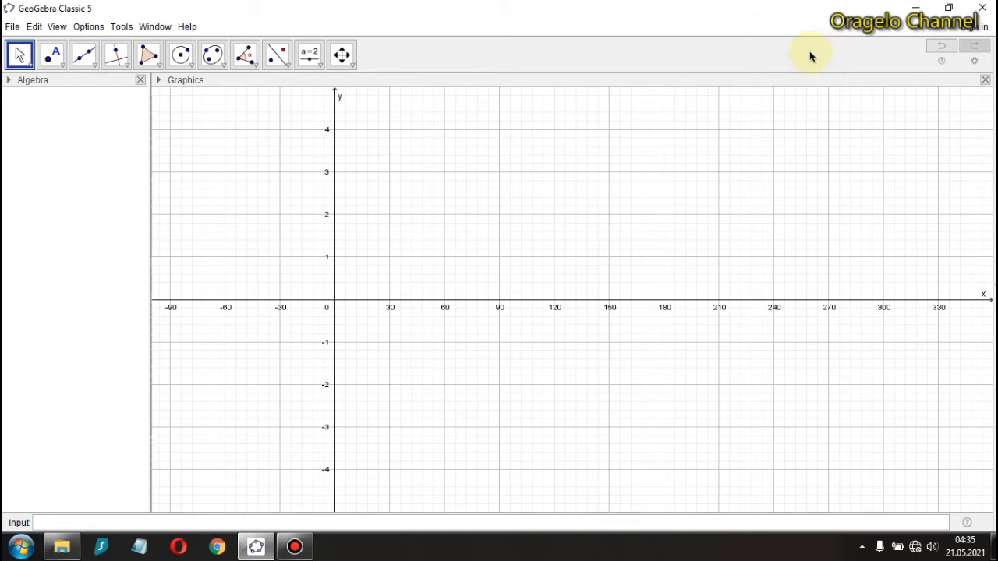
Plot the function y=sin(x°), with the degree symbol inserted after x
{"action": "left_click", "coordinate": [42, 523]}
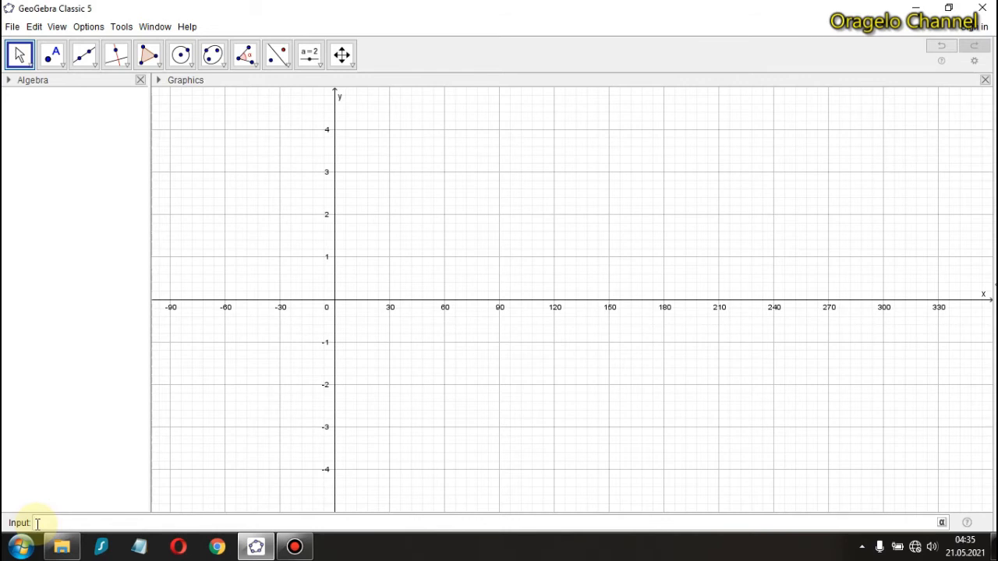
{"action": "type", "text": "y="}
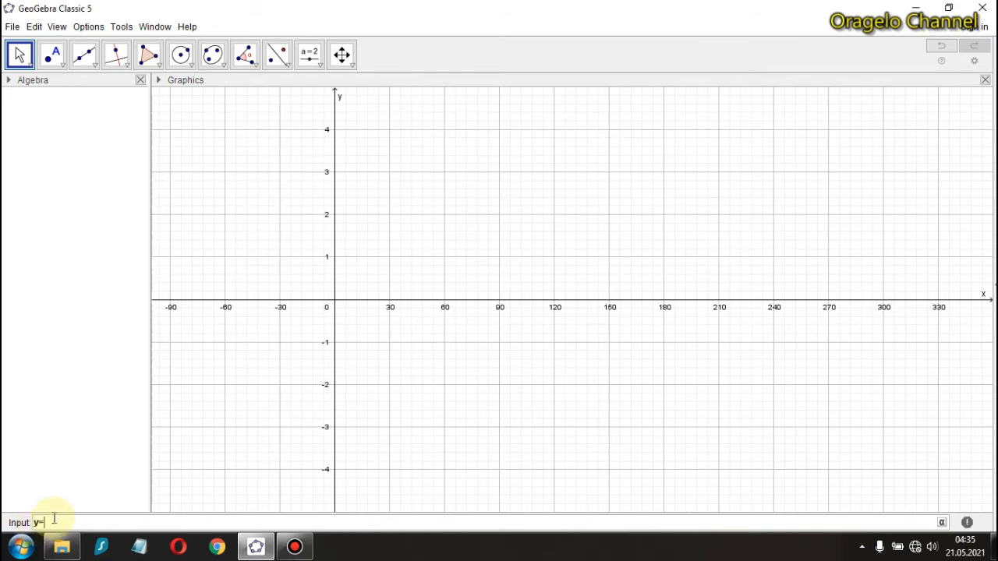
{"action": "type", "text": "sin"}
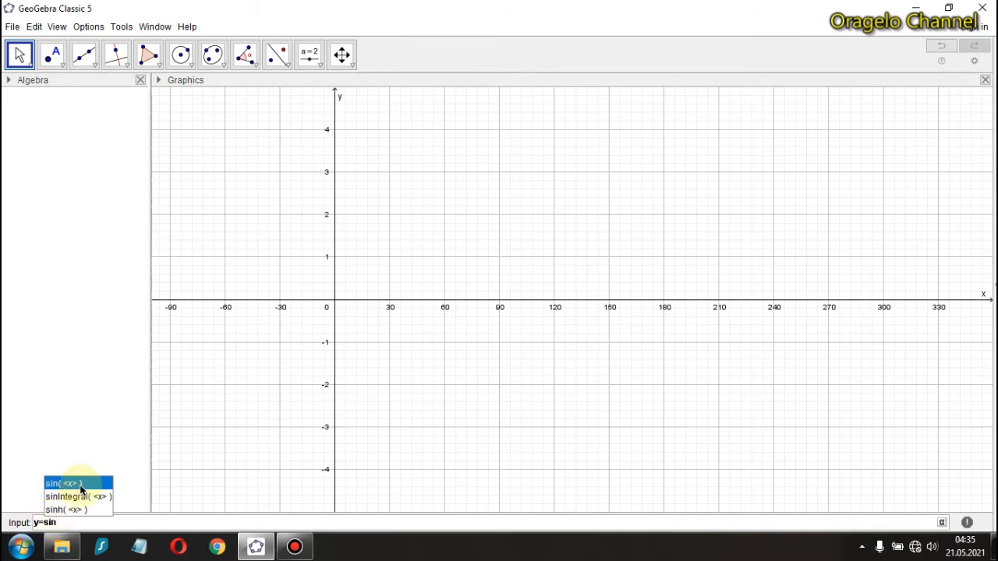
{"action": "left_click", "coordinate": [80, 485]}
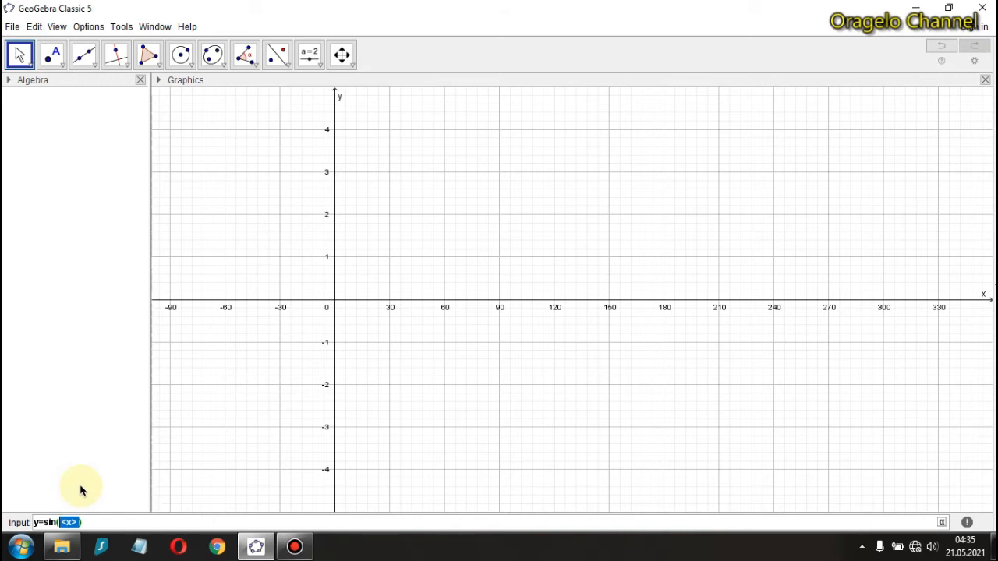
{"action": "type", "text": "x"}
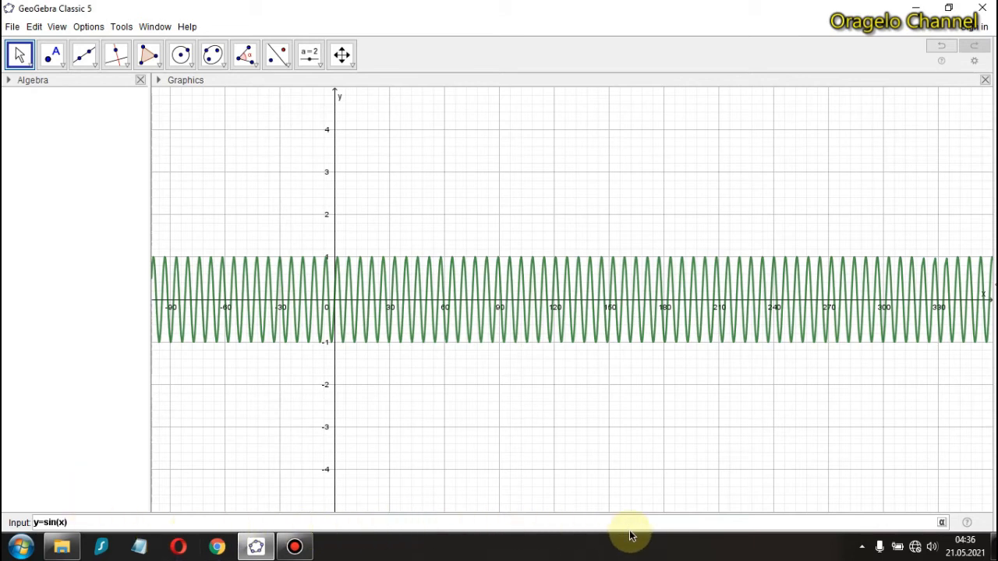
{"action": "left_click", "coordinate": [941, 522]}
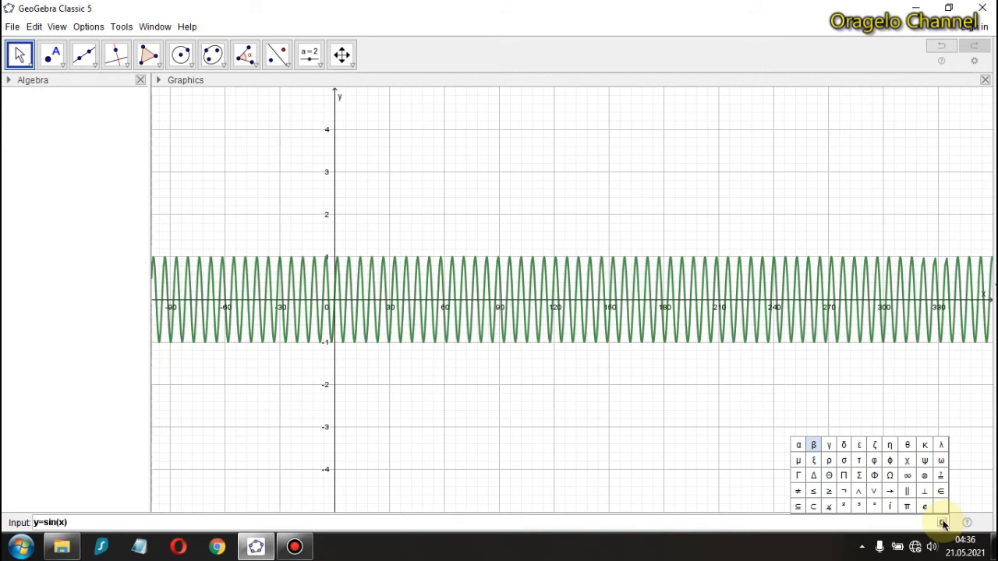
{"action": "left_click", "coordinate": [876, 508]}
{"action": "key", "text": "Return"}
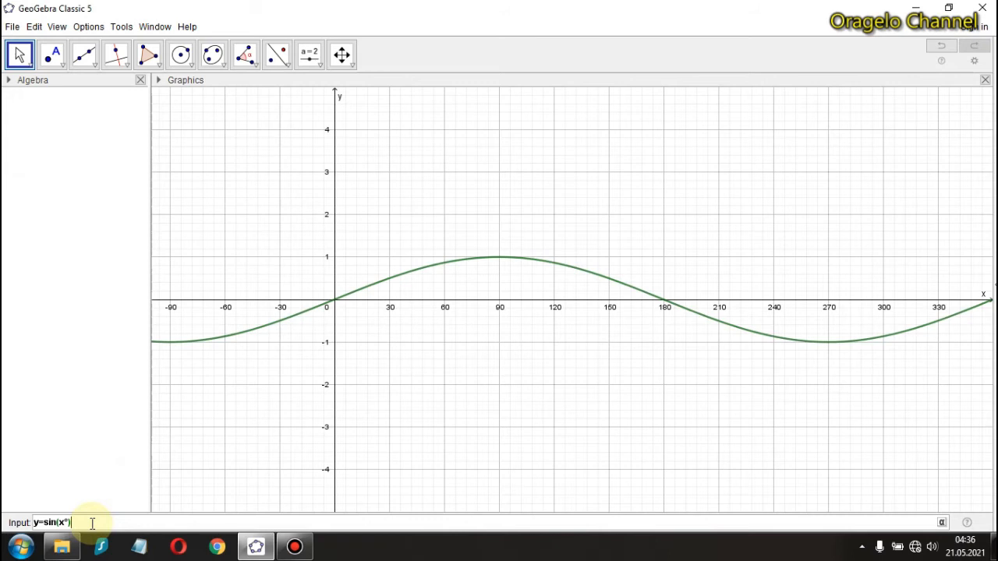
{"action": "key", "text": "Return"}
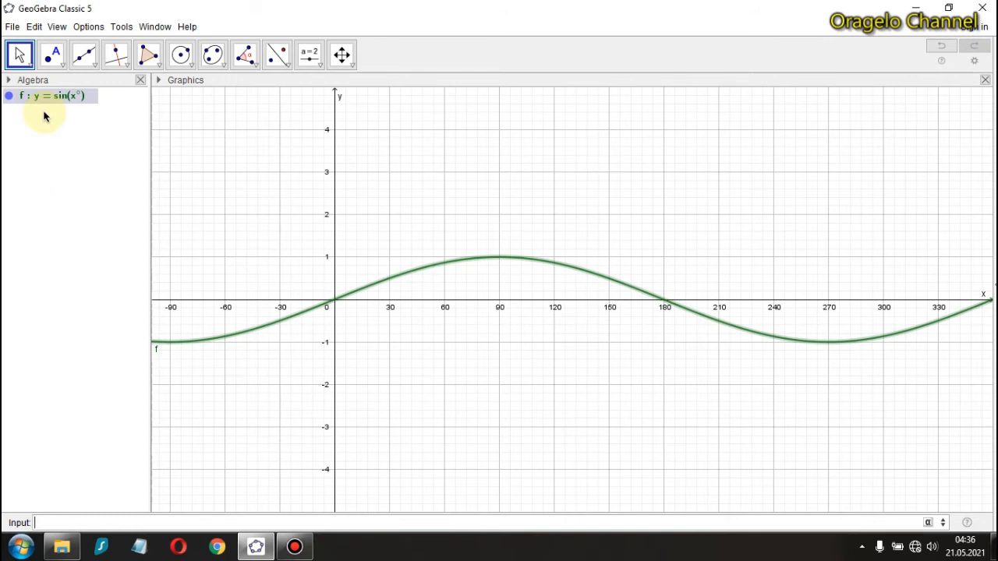
Colour the sine curve red and set its line thickness to 7
{"action": "right_click", "coordinate": [471, 261]}
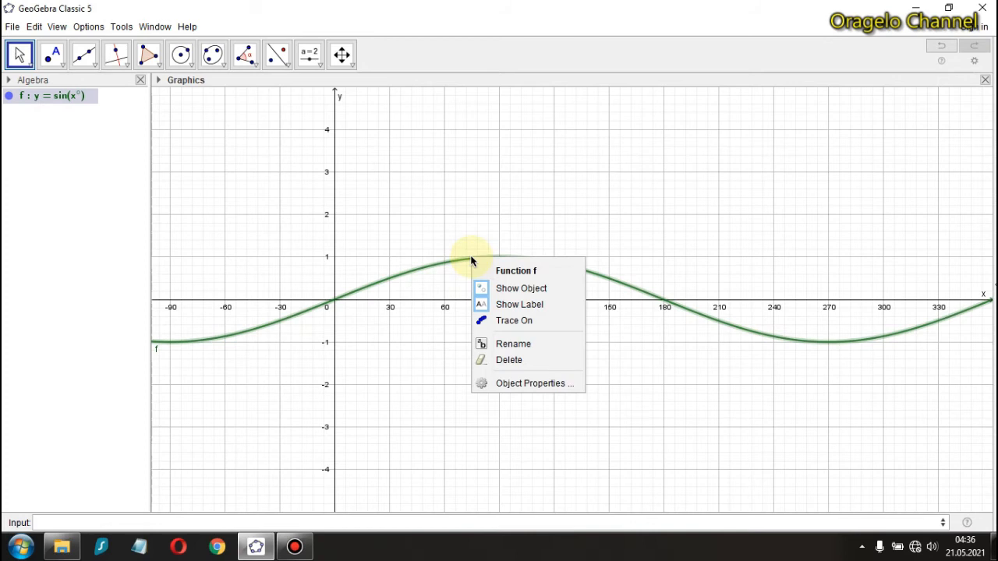
{"action": "left_click", "coordinate": [520, 383]}
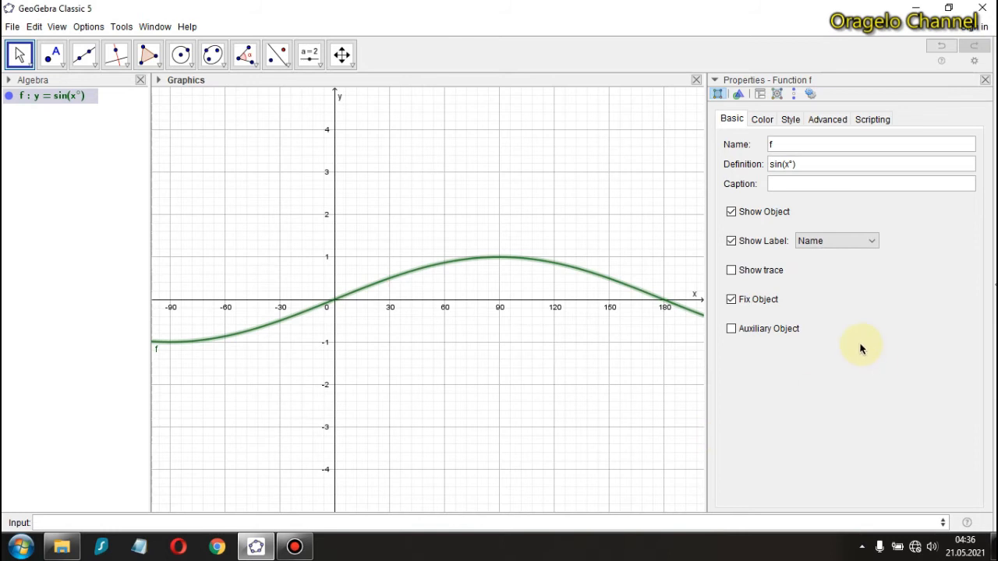
{"action": "left_click", "coordinate": [762, 120]}
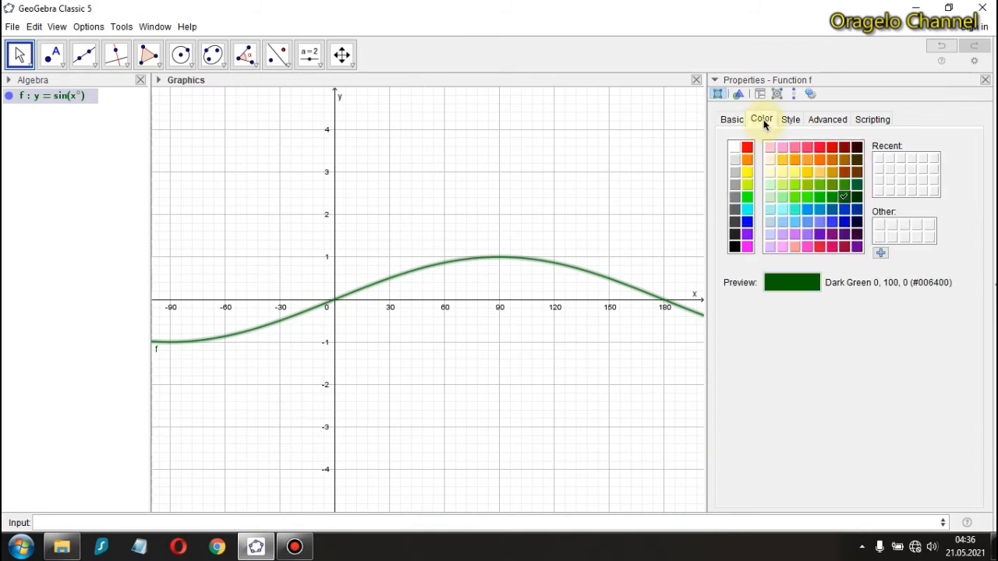
{"action": "left_click", "coordinate": [747, 148]}
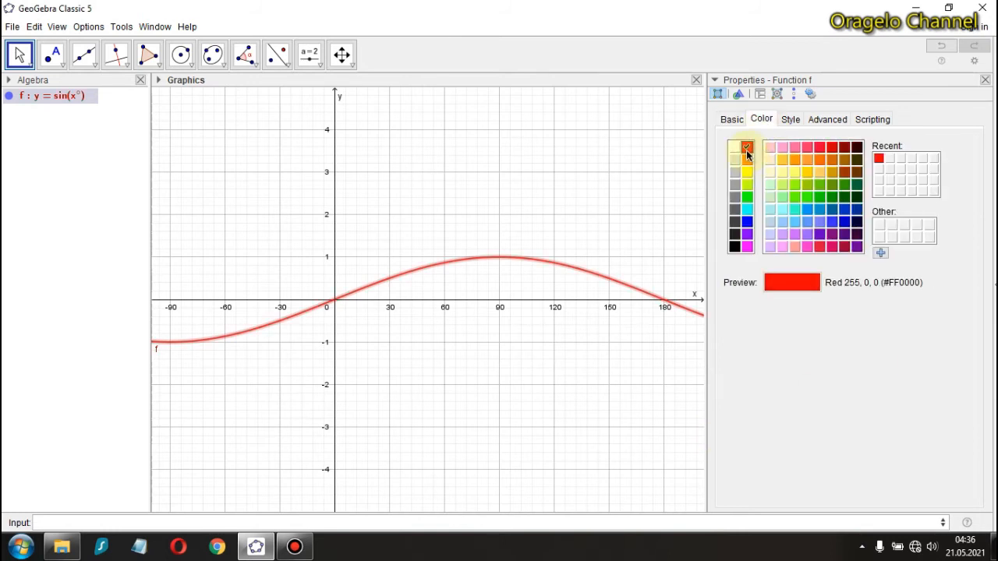
{"action": "left_click", "coordinate": [790, 121]}
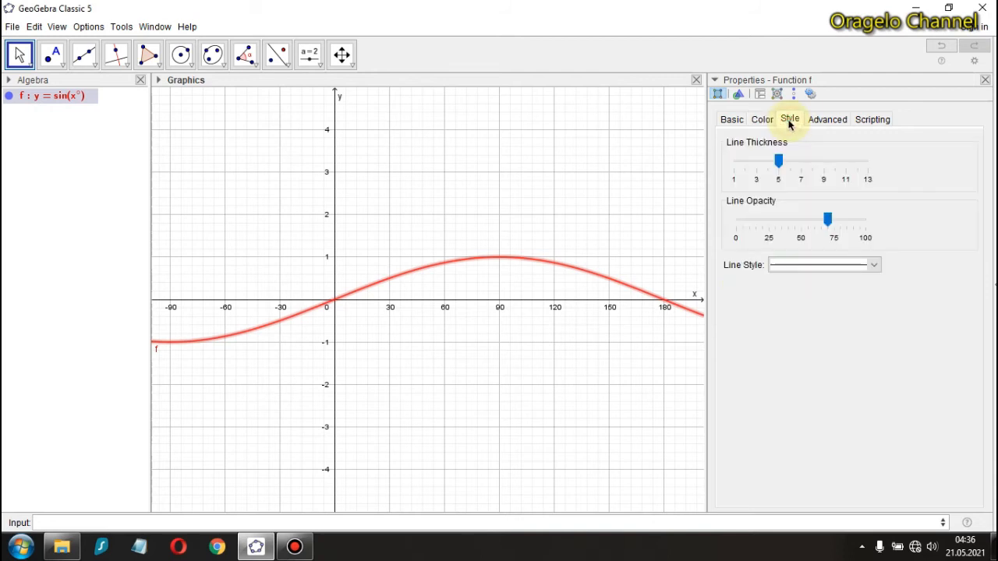
{"action": "left_click_drag", "start_coordinate": [780, 162], "coordinate": [803, 166]}
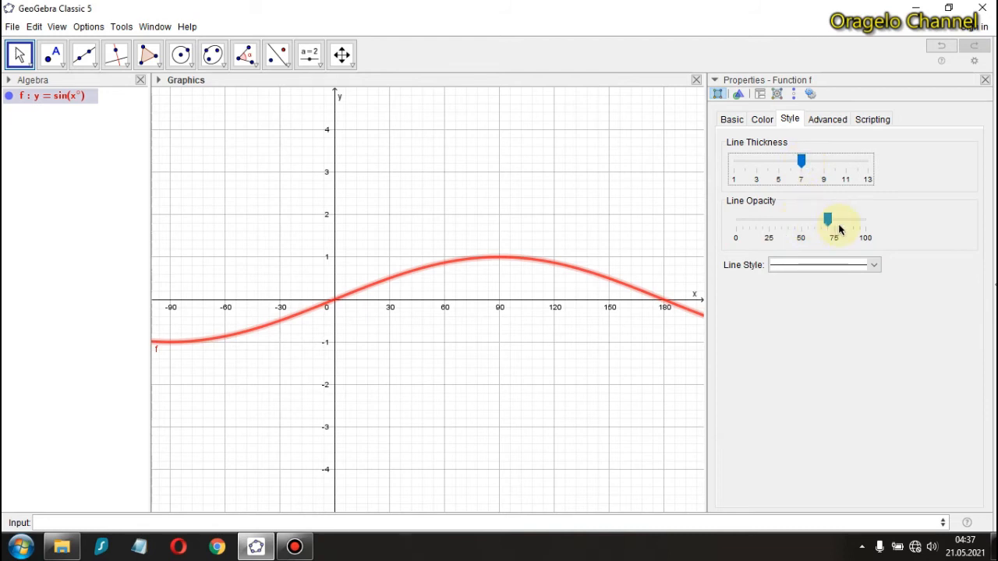
Close the sine curve's properties and plot the function y=cos(x°), with the degree symbol inserted after x
{"action": "left_click", "coordinate": [984, 81]}
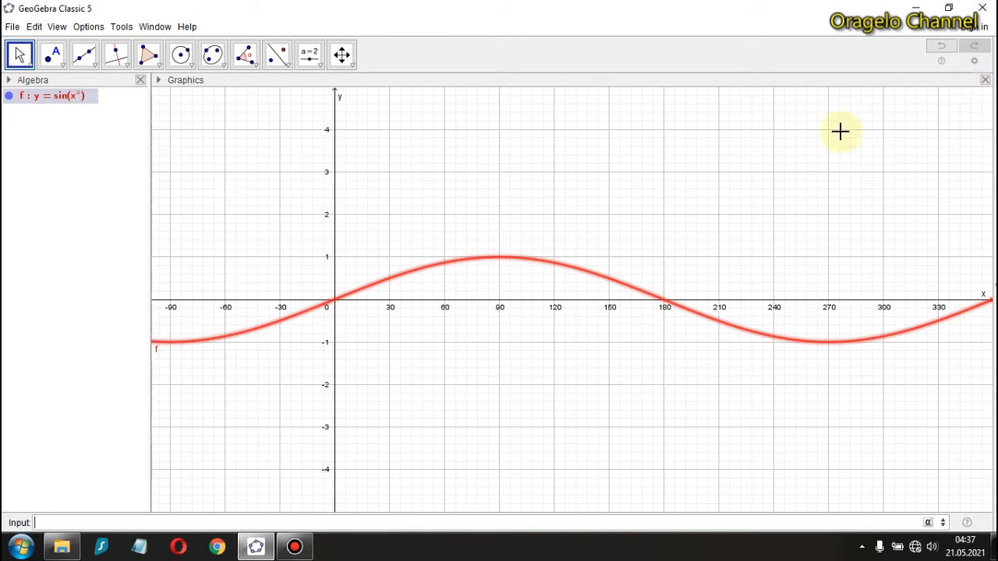
{"action": "left_click", "coordinate": [66, 520]}
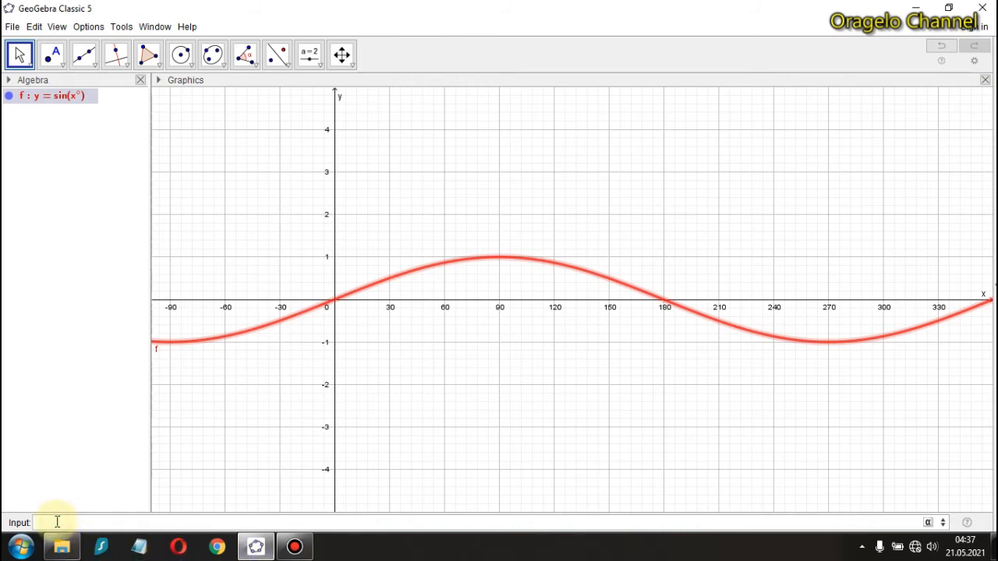
{"action": "type", "text": "y=cos"}
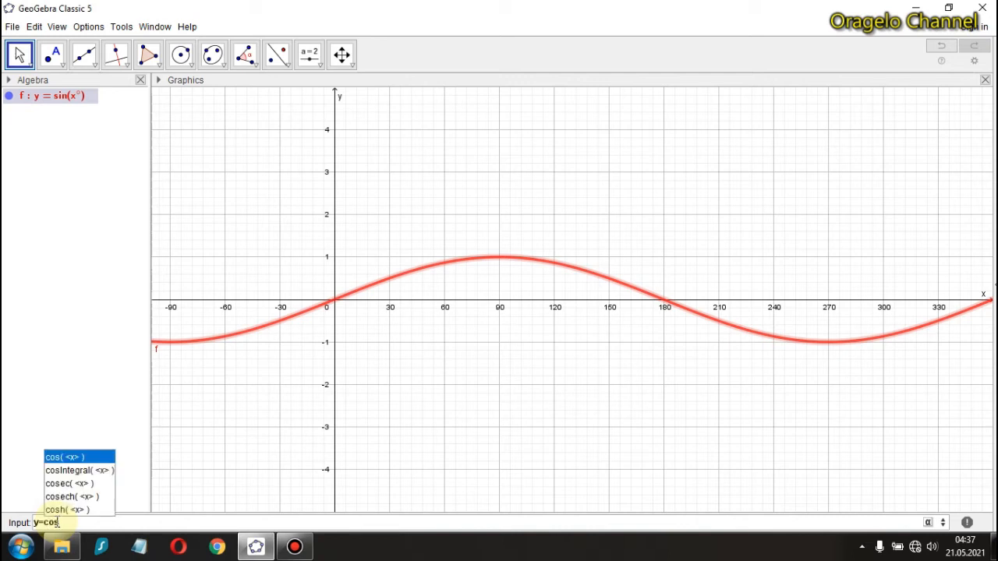
{"action": "left_click", "coordinate": [78, 457]}
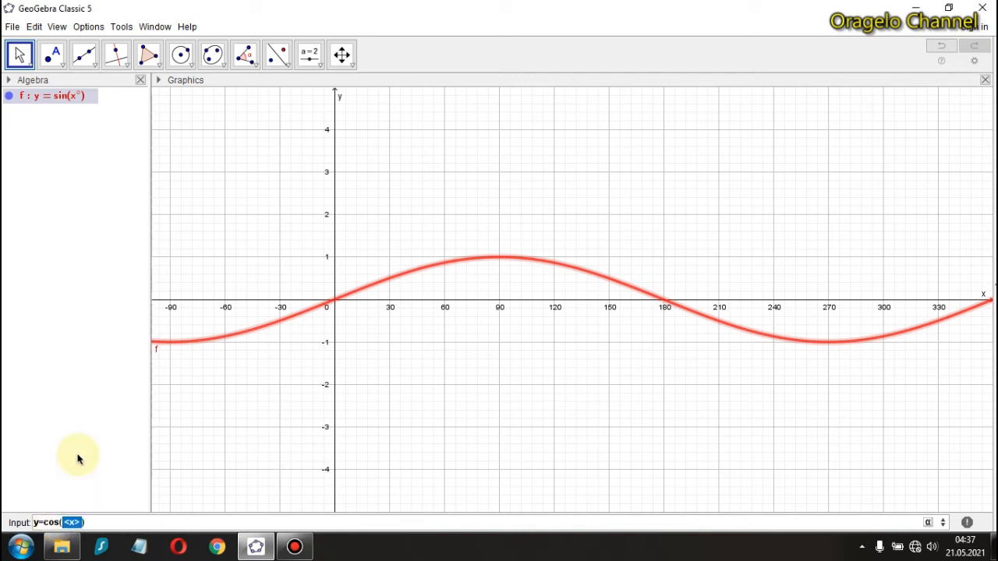
{"action": "type", "text": "x"}
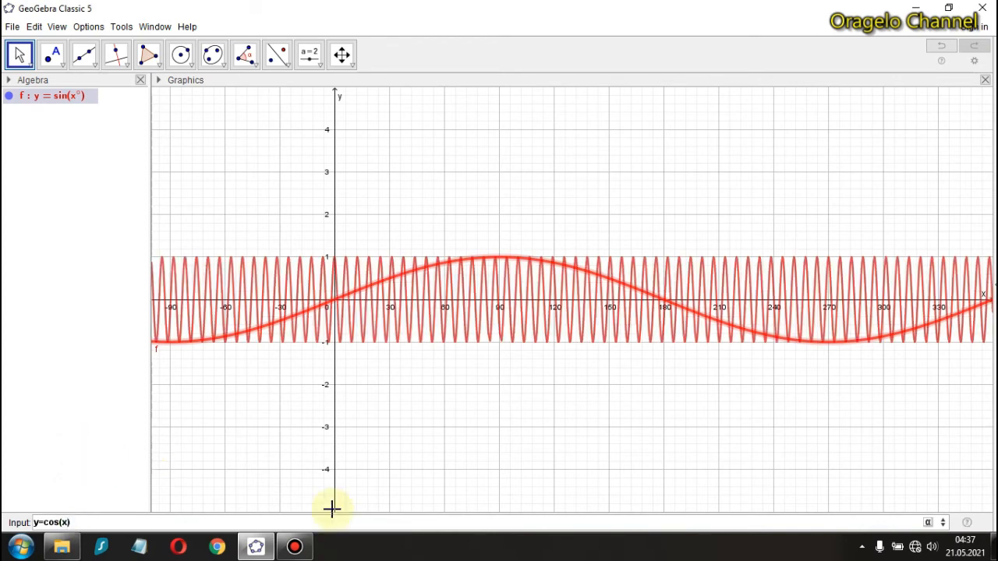
{"action": "left_click", "coordinate": [929, 523]}
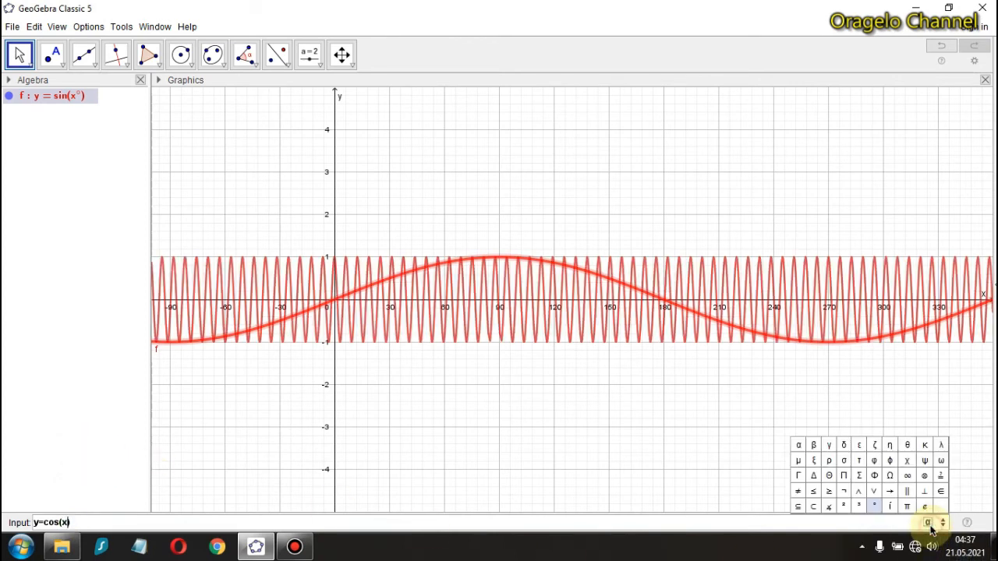
{"action": "left_click", "coordinate": [874, 506]}
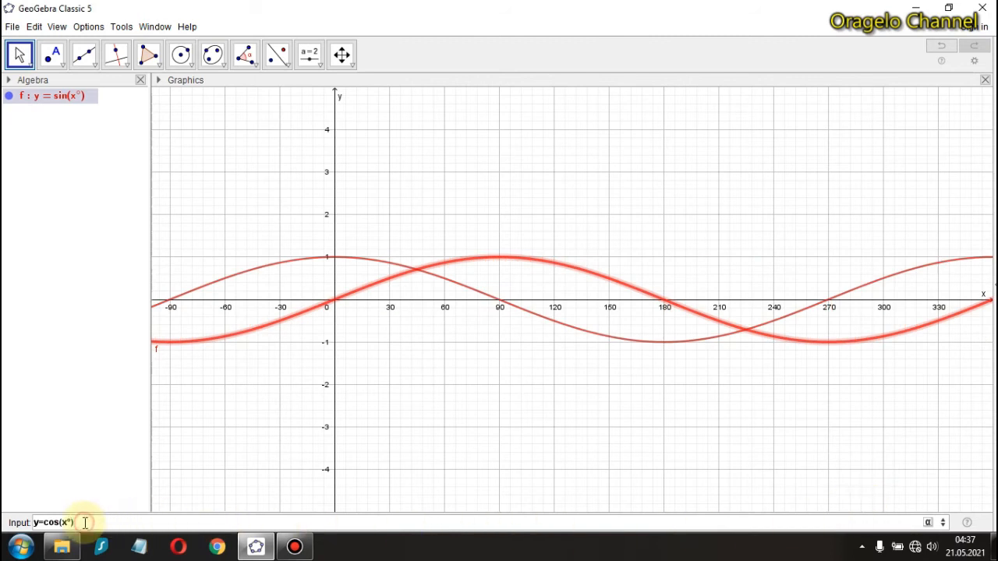
{"action": "key", "text": "Return"}
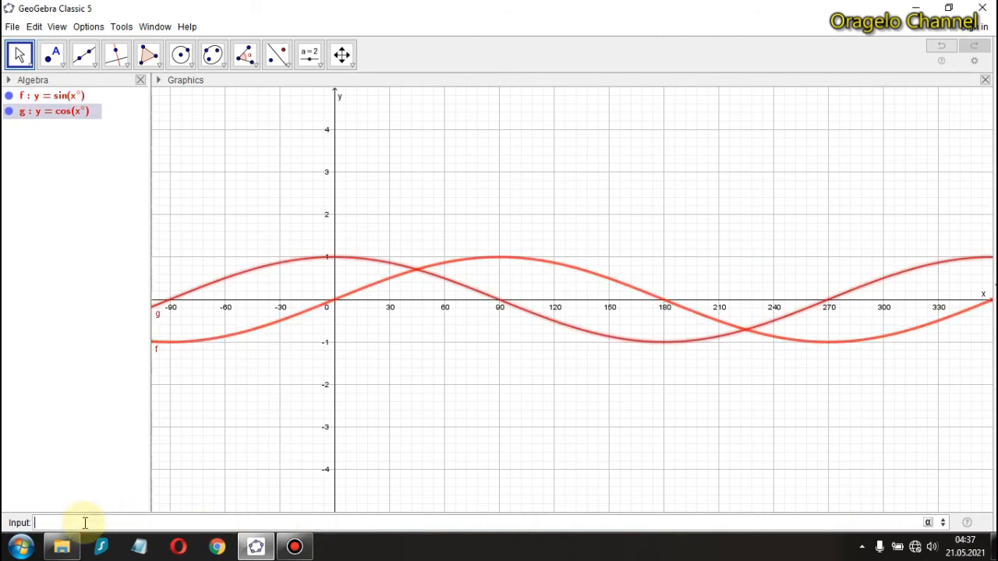
Colour the cosine curve blue, set its line thickness to 7, and close its properties
{"action": "right_click", "coordinate": [353, 262]}
{"action": "left_click", "coordinate": [384, 384]}
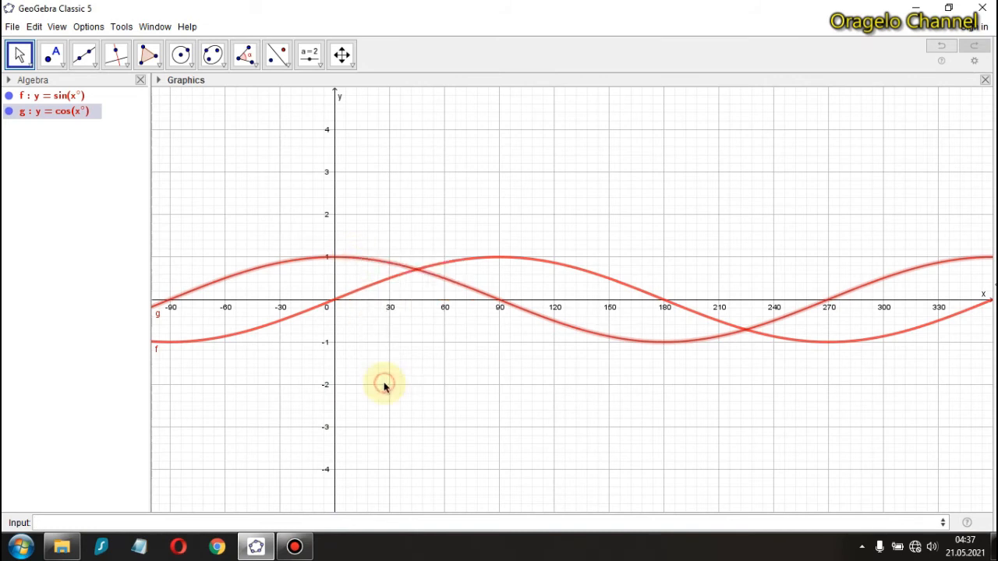
{"action": "left_click", "coordinate": [763, 119]}
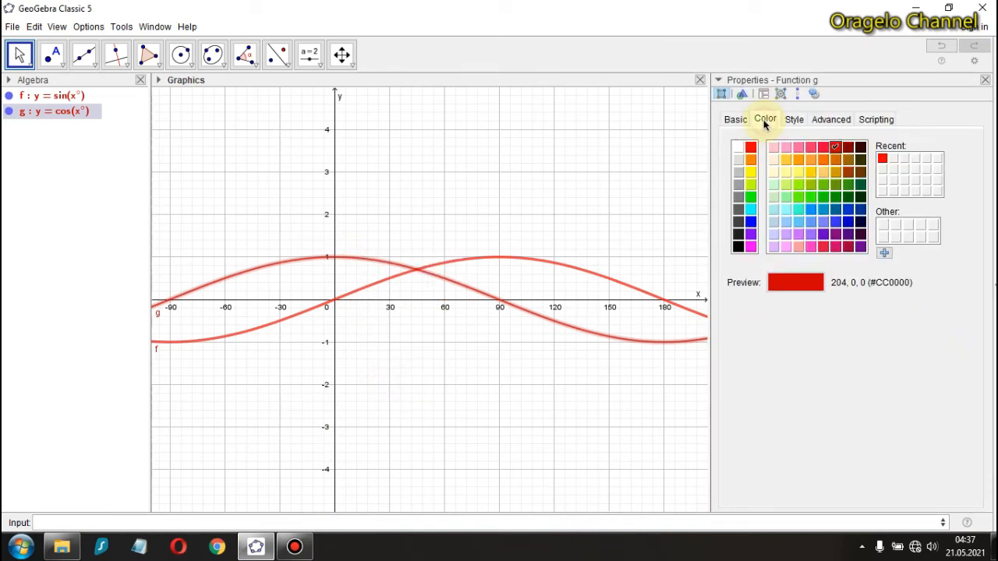
{"action": "left_click", "coordinate": [737, 233]}
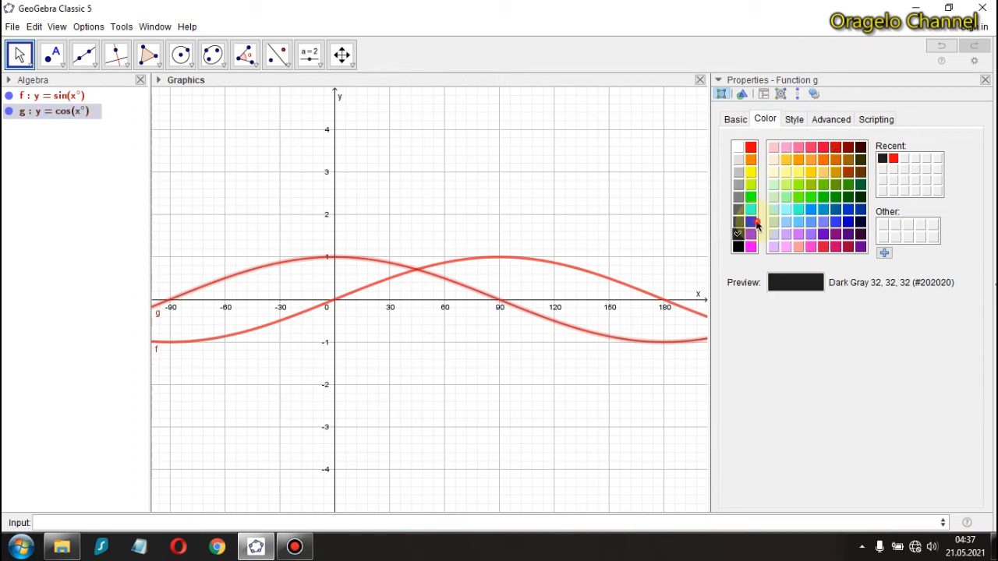
{"action": "left_click", "coordinate": [754, 224]}
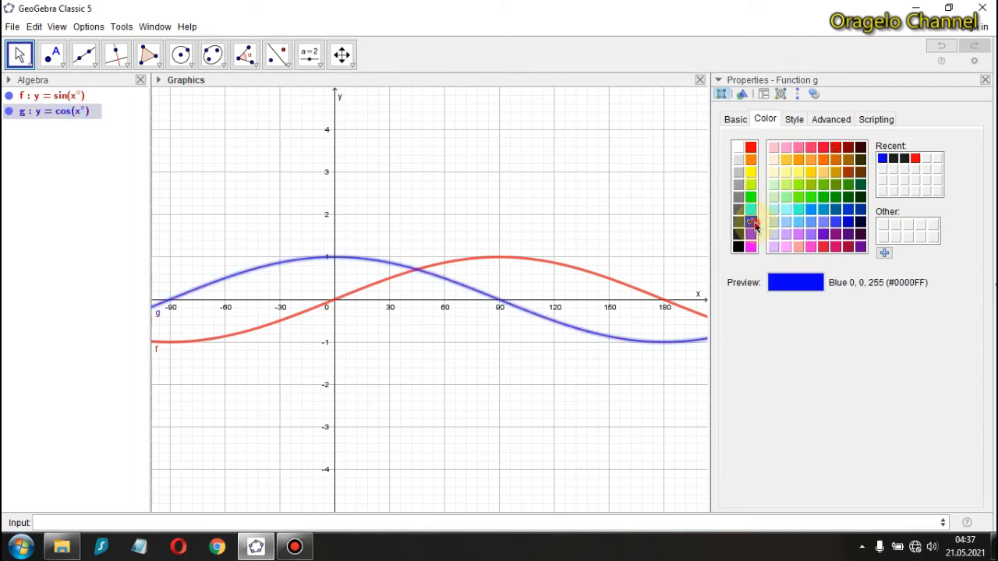
{"action": "left_click", "coordinate": [793, 119]}
{"action": "left_click", "coordinate": [781, 161]}
{"action": "left_click_drag", "start_coordinate": [784, 163], "coordinate": [807, 173]}
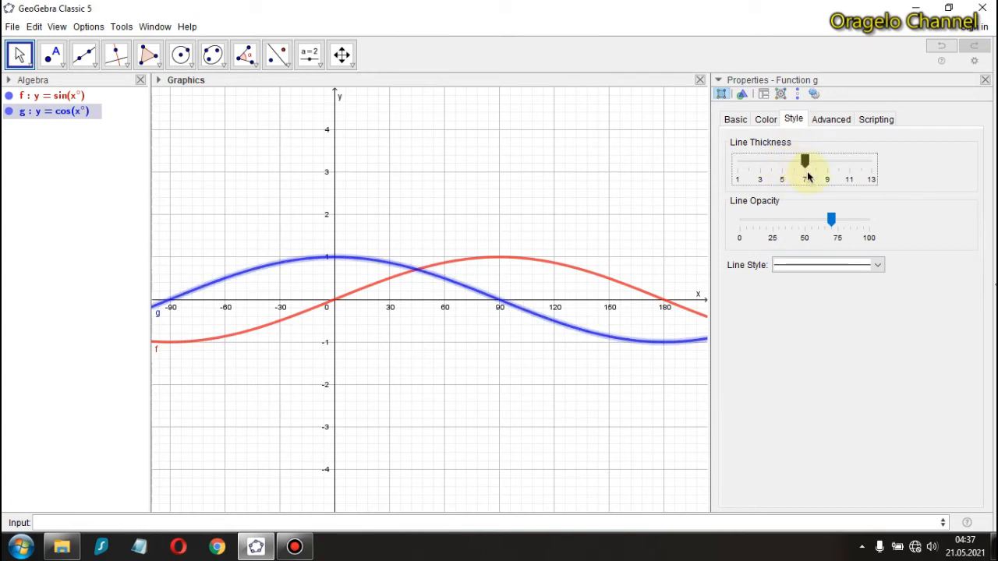
{"action": "left_click", "coordinate": [984, 79]}
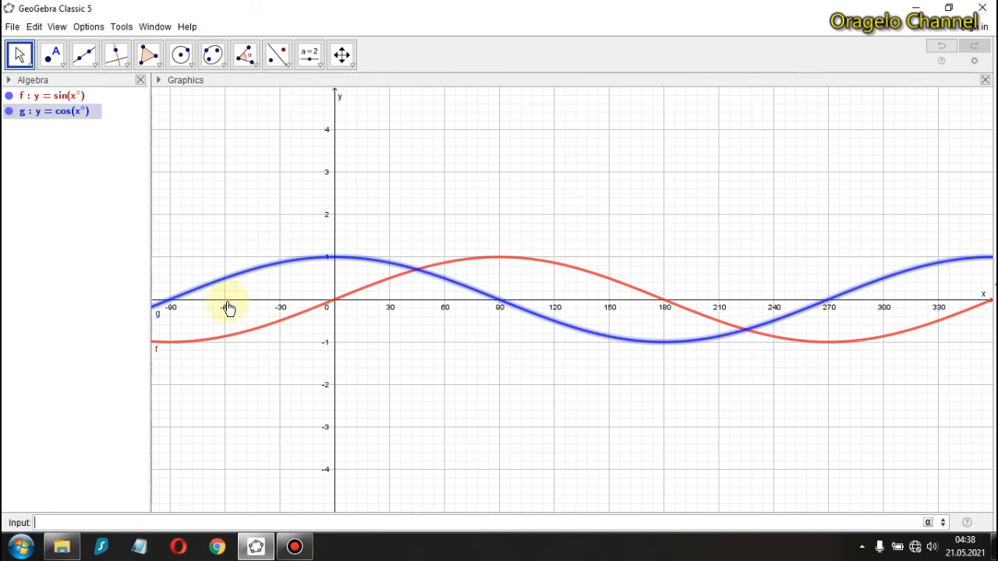
{"action": "left_click", "coordinate": [51, 99]}
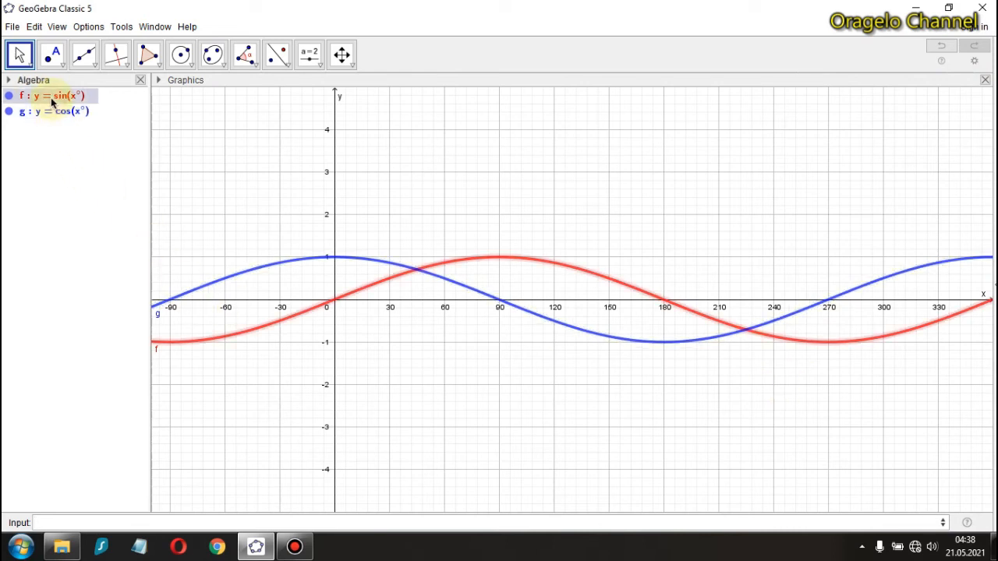
{"action": "left_click", "coordinate": [48, 115]}
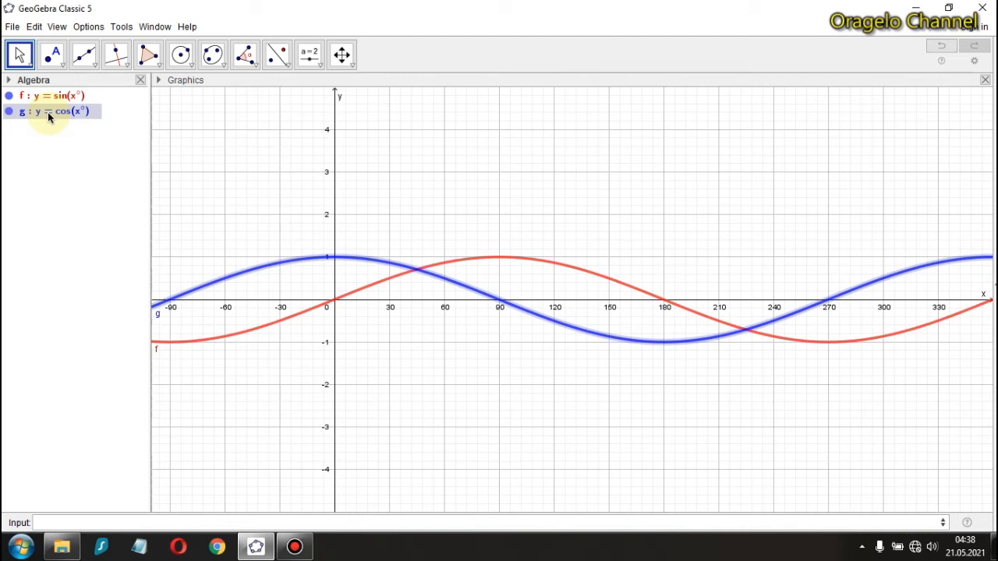
Plot the function y=tan(x°), with the degree symbol inserted after x
{"action": "left_click", "coordinate": [50, 524]}
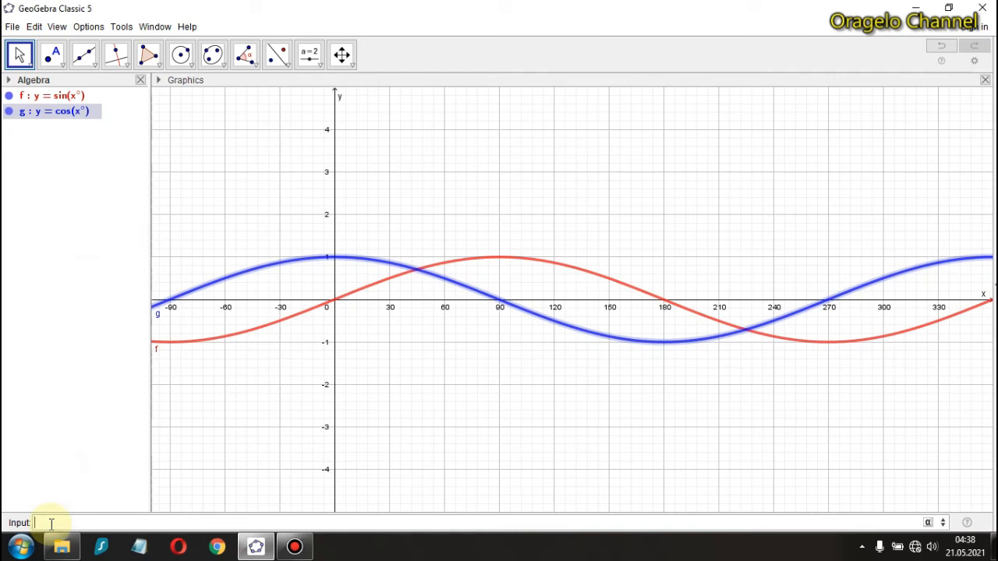
{"action": "type", "text": "y=tan"}
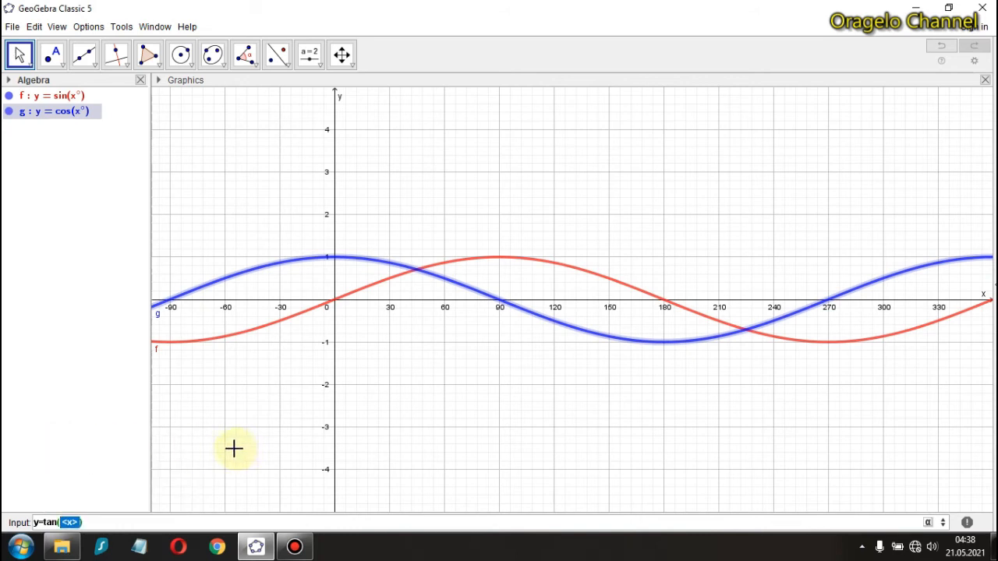
{"action": "type", "text": "x"}
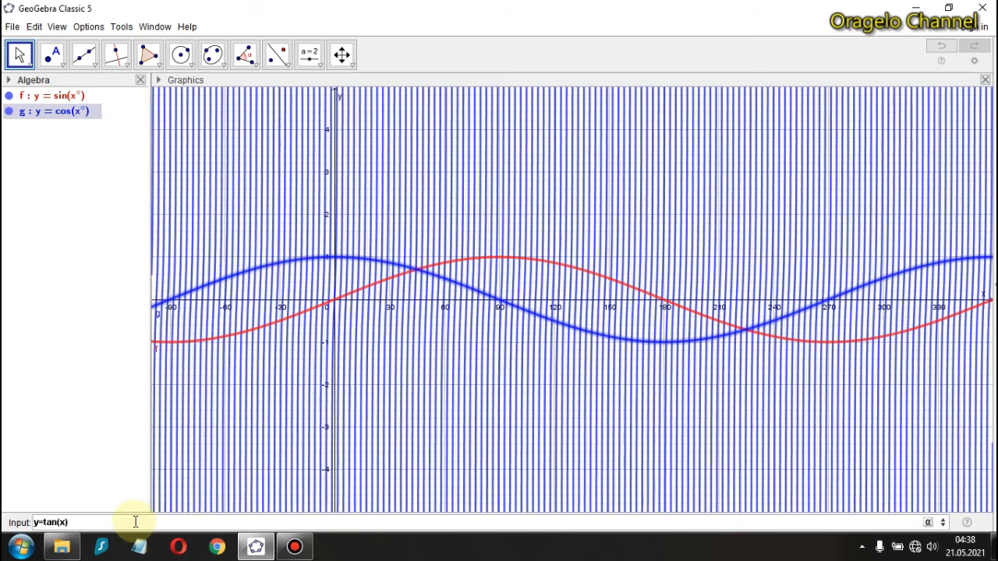
{"action": "left_click", "coordinate": [929, 523]}
{"action": "left_click", "coordinate": [874, 508]}
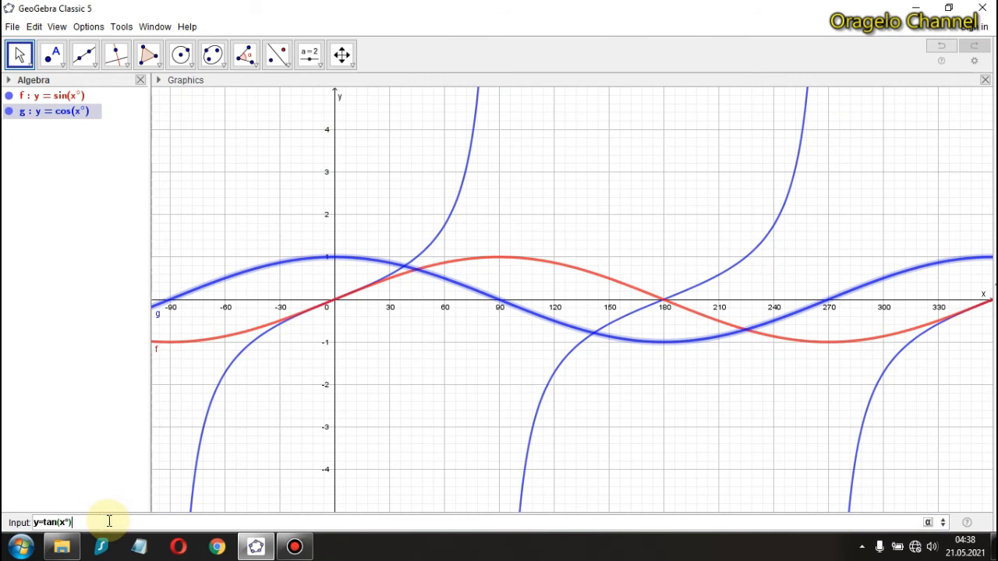
{"action": "key", "text": "Return"}
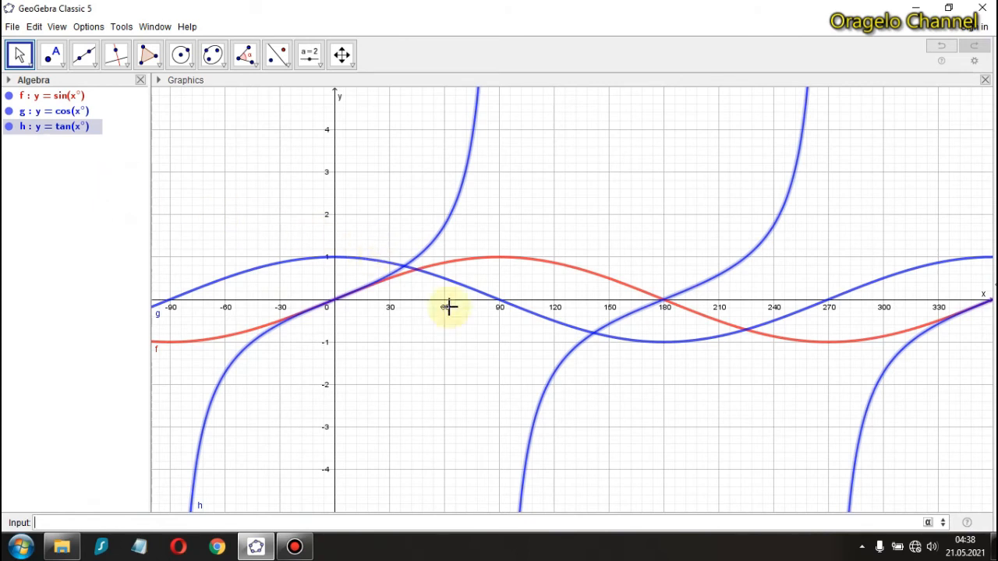
Colour the tangent curve green, set its line thickness to 7, and close its properties
{"action": "right_click", "coordinate": [454, 208]}
{"action": "left_click", "coordinate": [492, 330]}
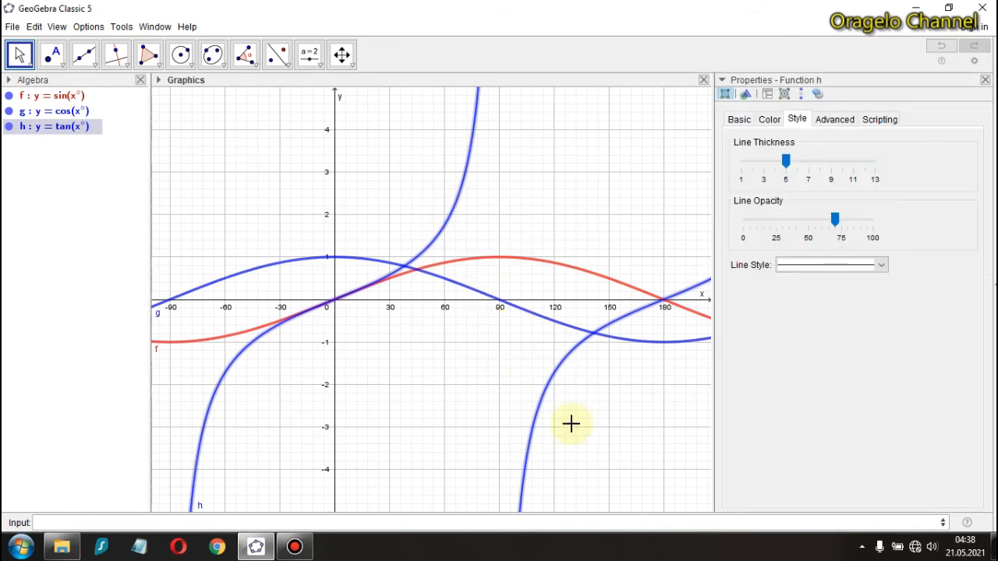
{"action": "left_click", "coordinate": [769, 119]}
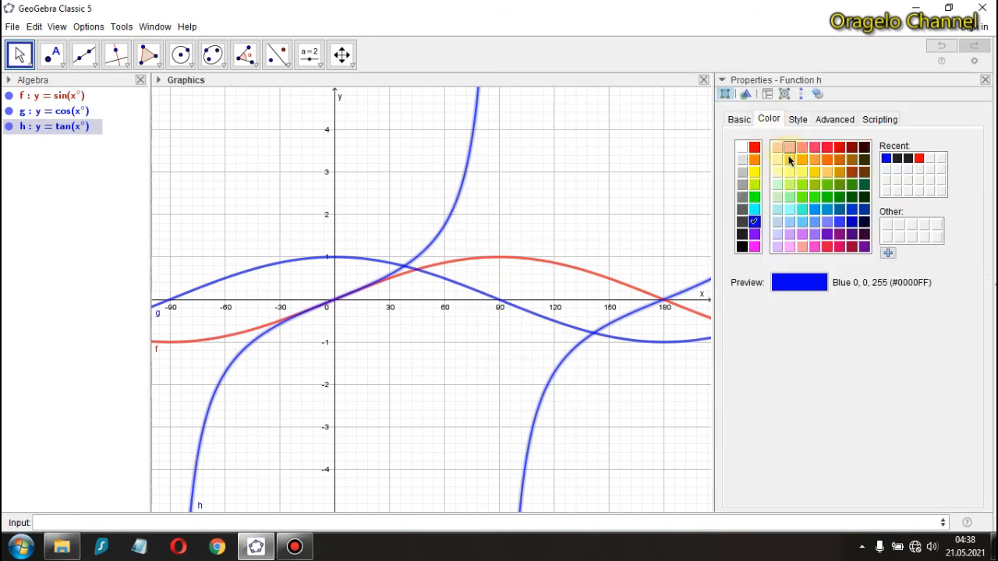
{"action": "left_click", "coordinate": [753, 198]}
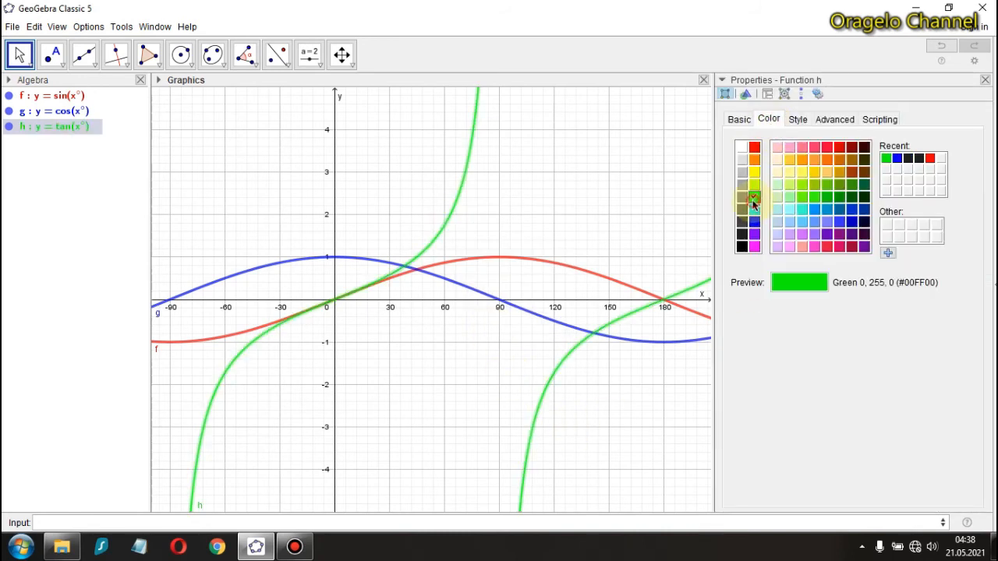
{"action": "left_click", "coordinate": [796, 119]}
{"action": "left_click", "coordinate": [784, 160]}
{"action": "left_click_drag", "start_coordinate": [788, 161], "coordinate": [809, 160]}
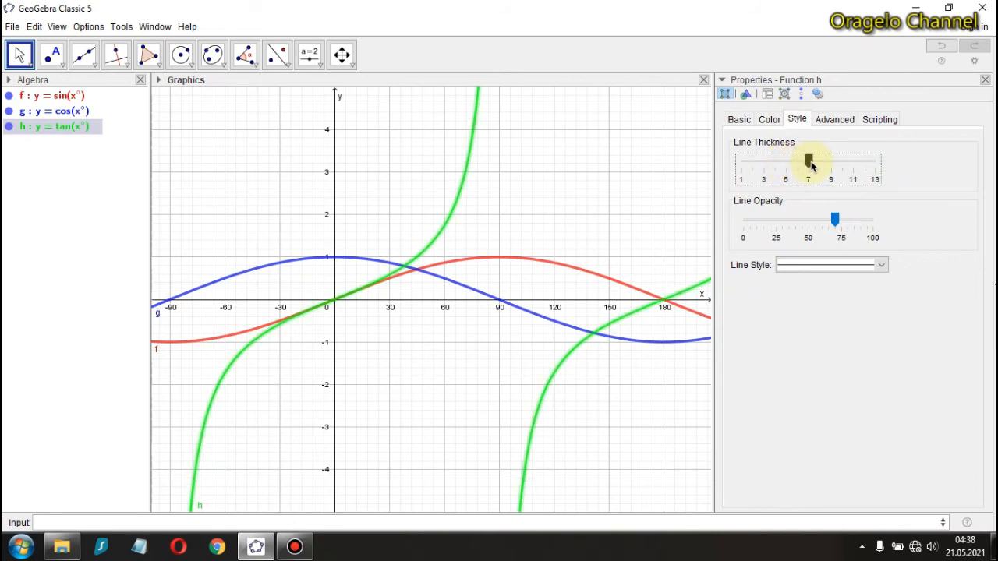
{"action": "left_click", "coordinate": [984, 80]}
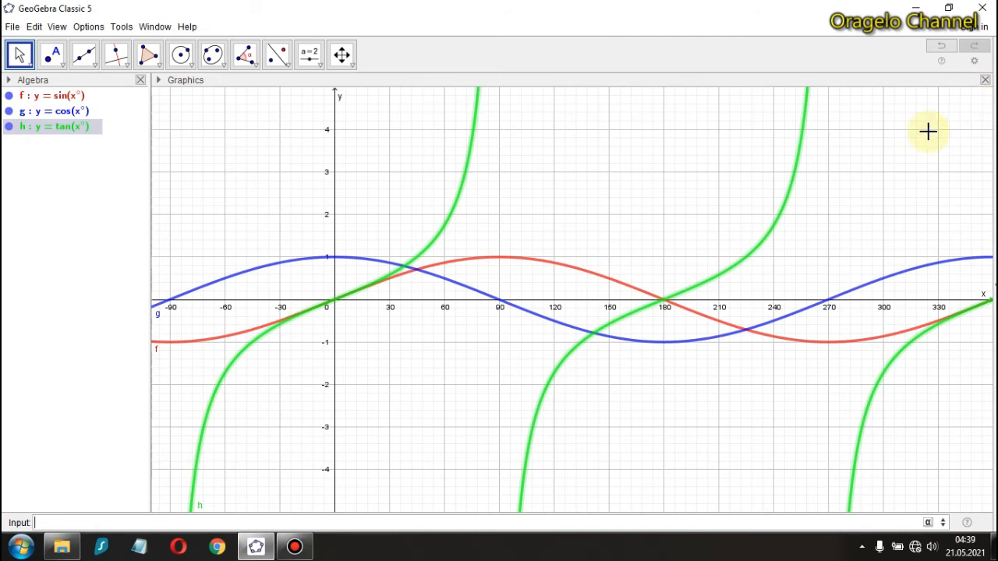
Plot the function y=sec(x°), with the degree symbol inserted after x
{"action": "left_click", "coordinate": [68, 521]}
{"action": "type", "text": "y"}
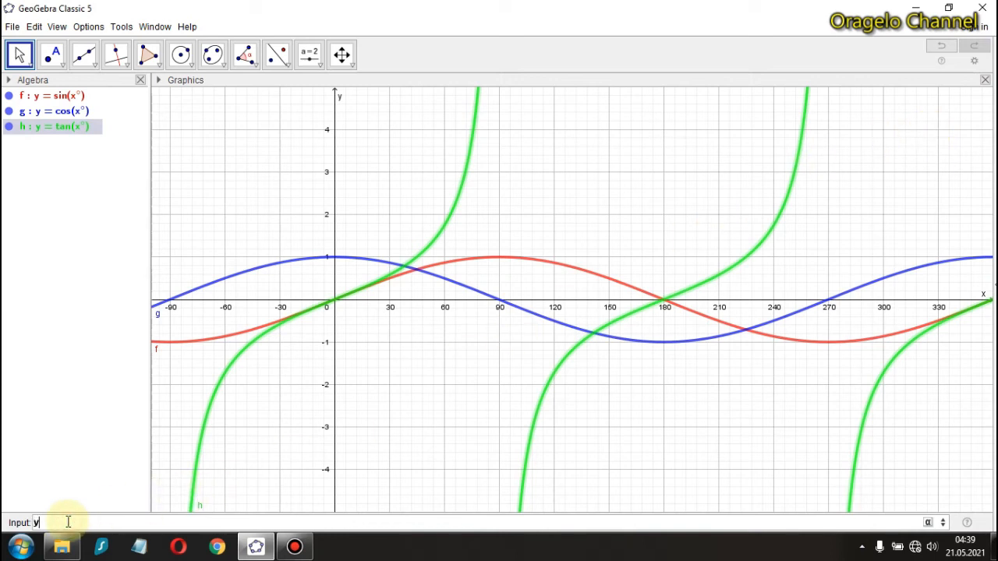
{"action": "type", "text": "=sec"}
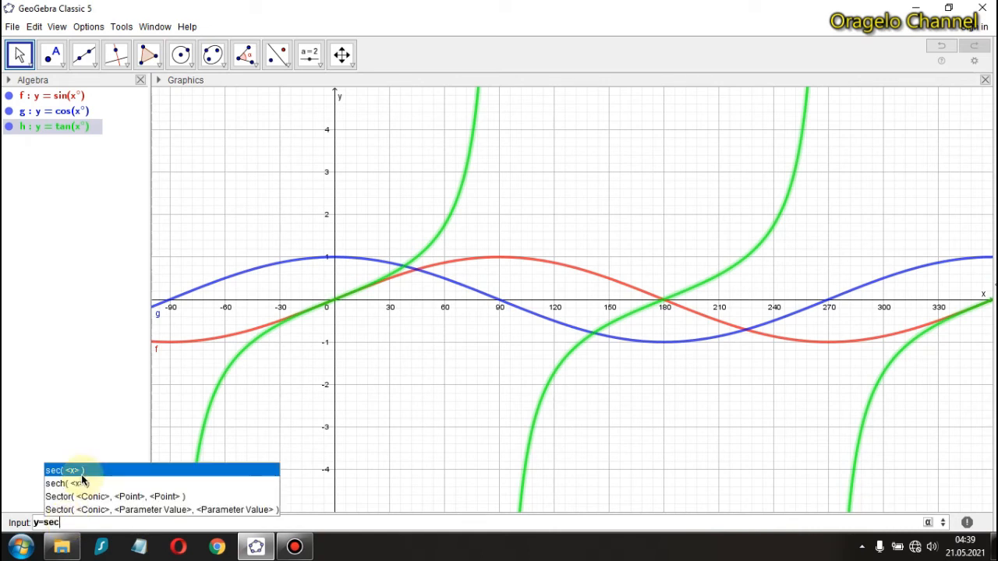
{"action": "left_click", "coordinate": [82, 473]}
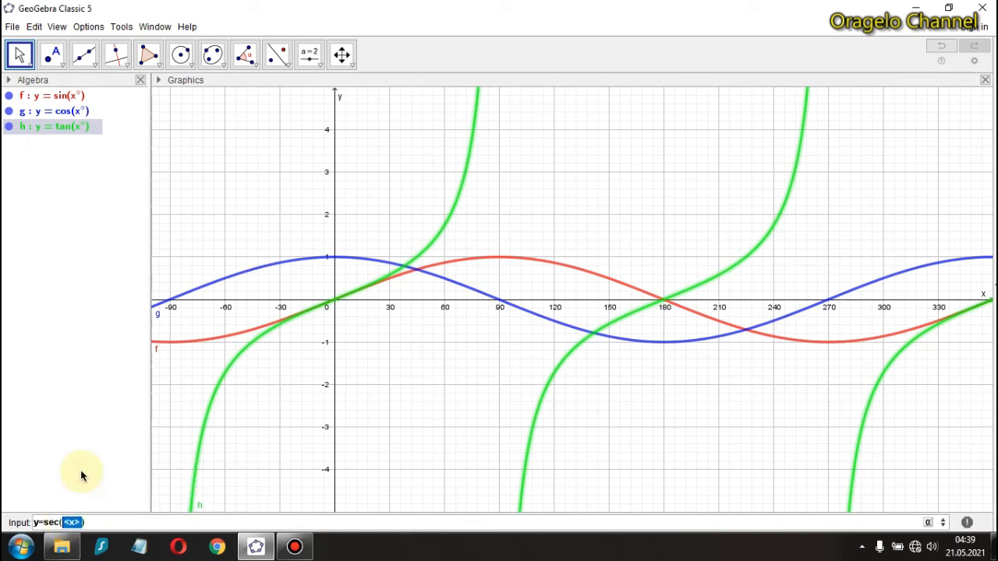
{"action": "type", "text": "x"}
{"action": "left_click", "coordinate": [927, 522]}
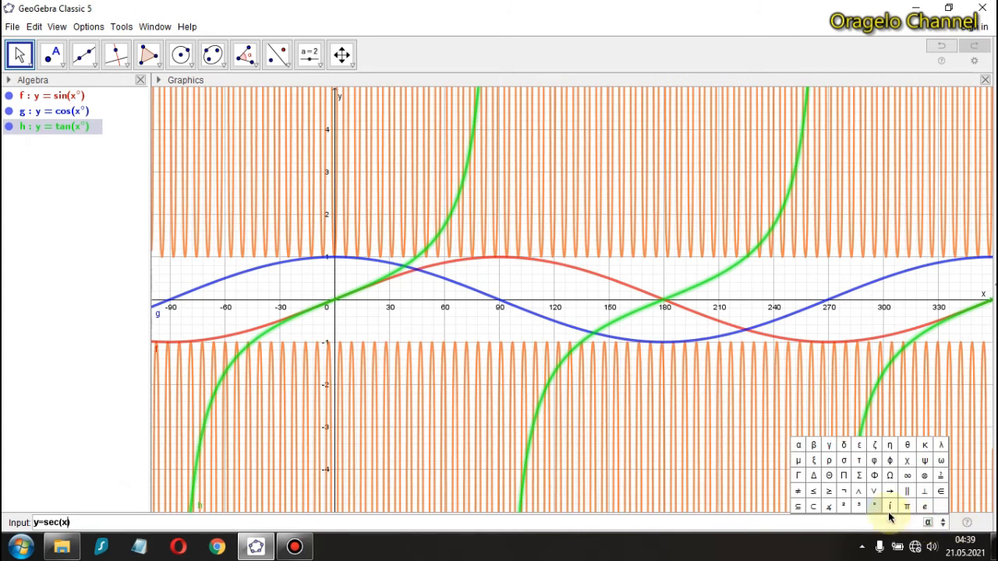
{"action": "left_click", "coordinate": [876, 508]}
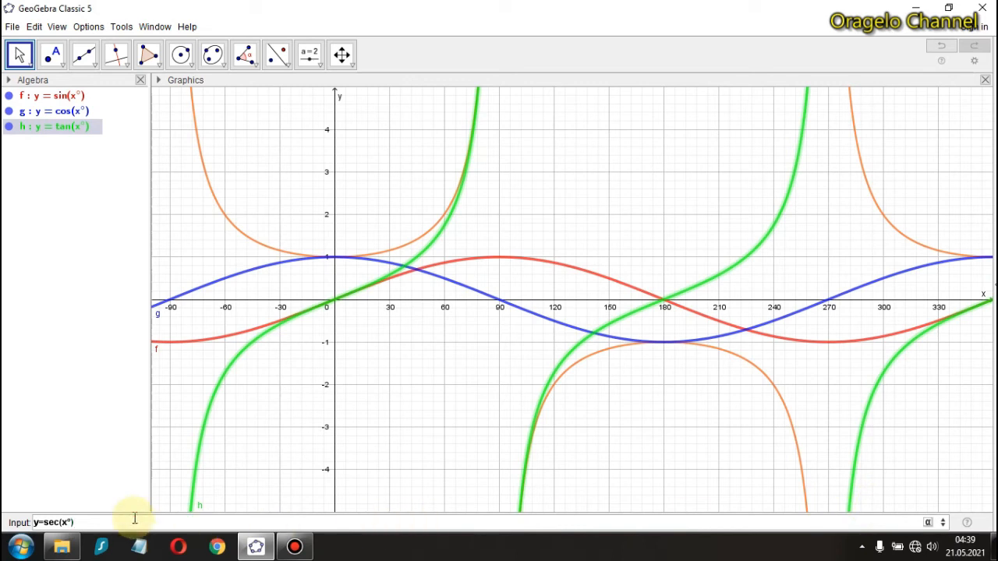
{"action": "key", "text": "Return"}
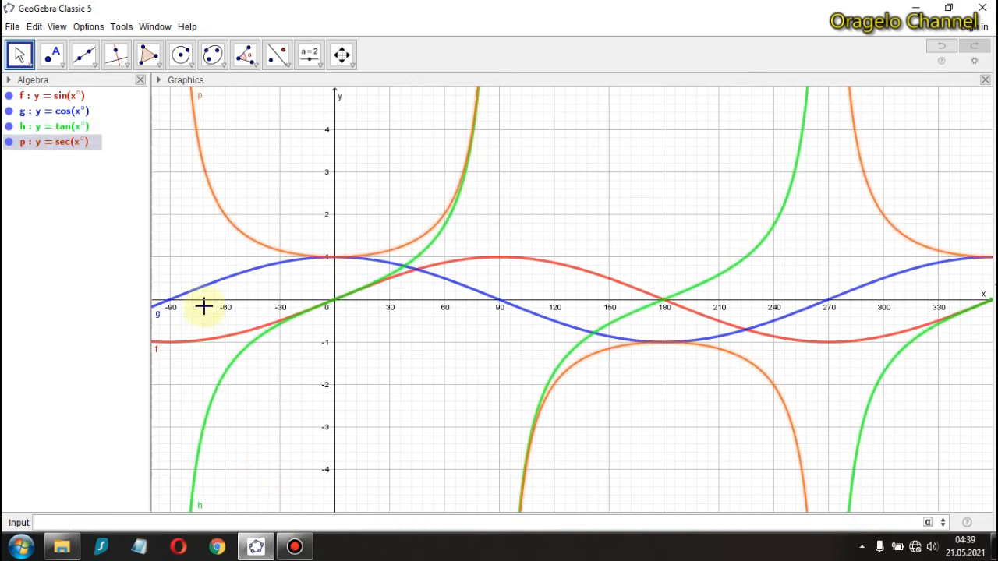
Set the secant curve's line thickness to 7, colour it yellow, and close its properties
{"action": "right_click", "coordinate": [231, 227]}
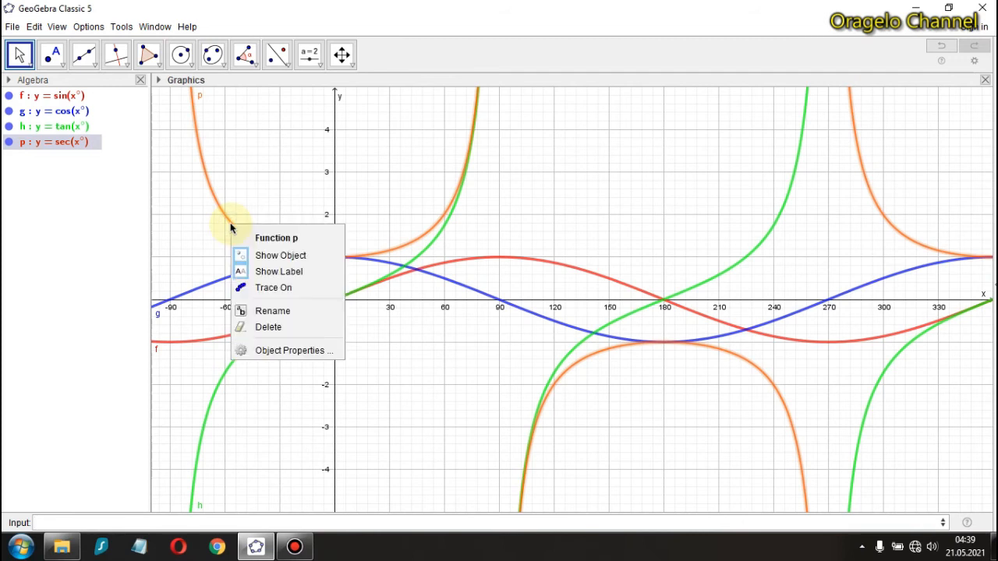
{"action": "left_click", "coordinate": [265, 352]}
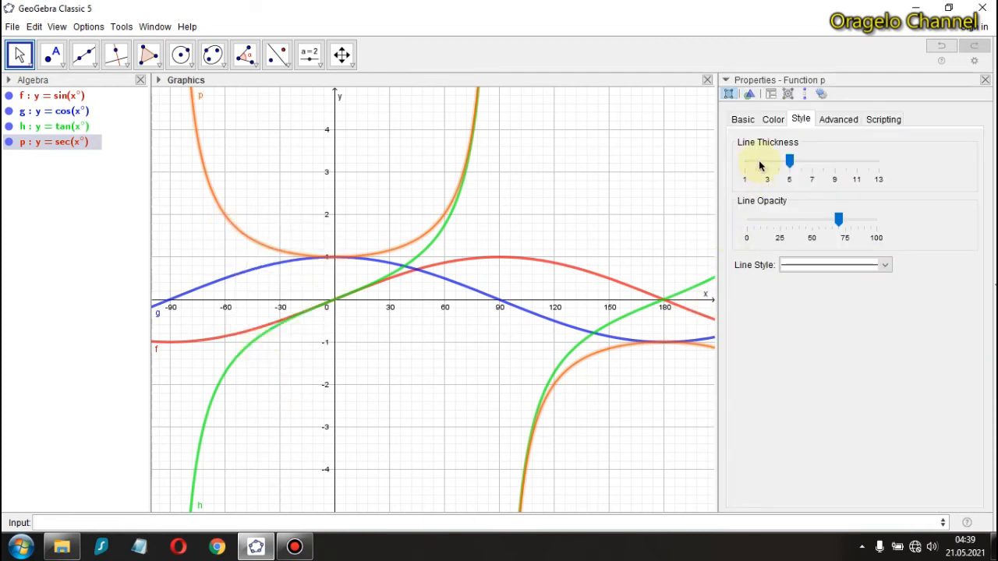
{"action": "left_click", "coordinate": [789, 162]}
{"action": "left_click_drag", "start_coordinate": [788, 161], "coordinate": [812, 162]}
{"action": "left_click", "coordinate": [780, 123]}
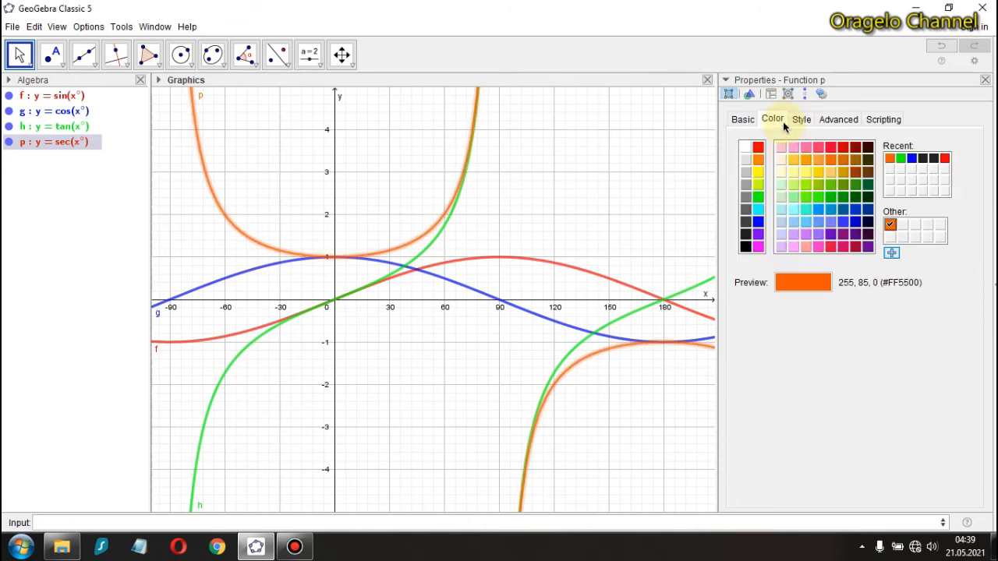
{"action": "left_click", "coordinate": [758, 175]}
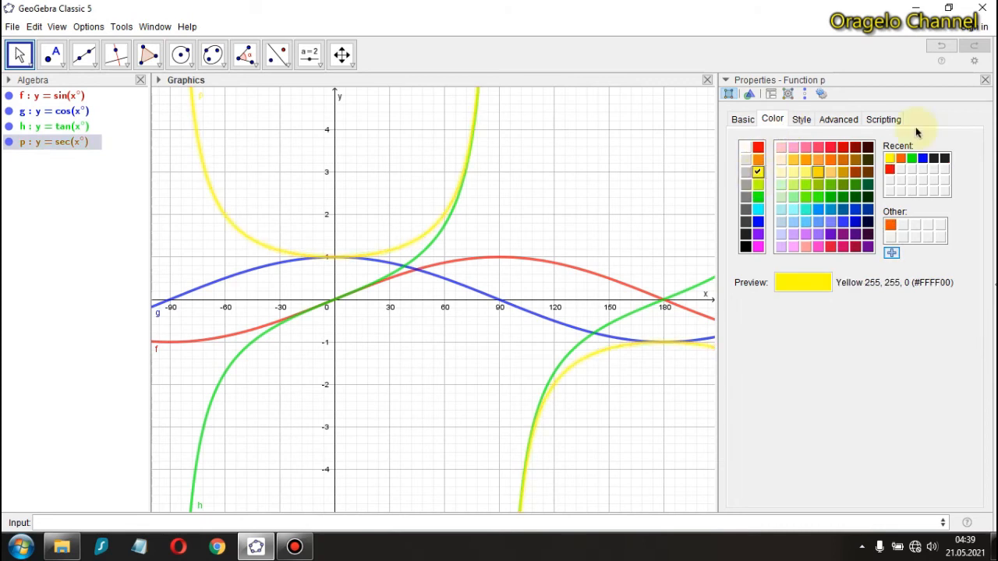
{"action": "left_click", "coordinate": [984, 80]}
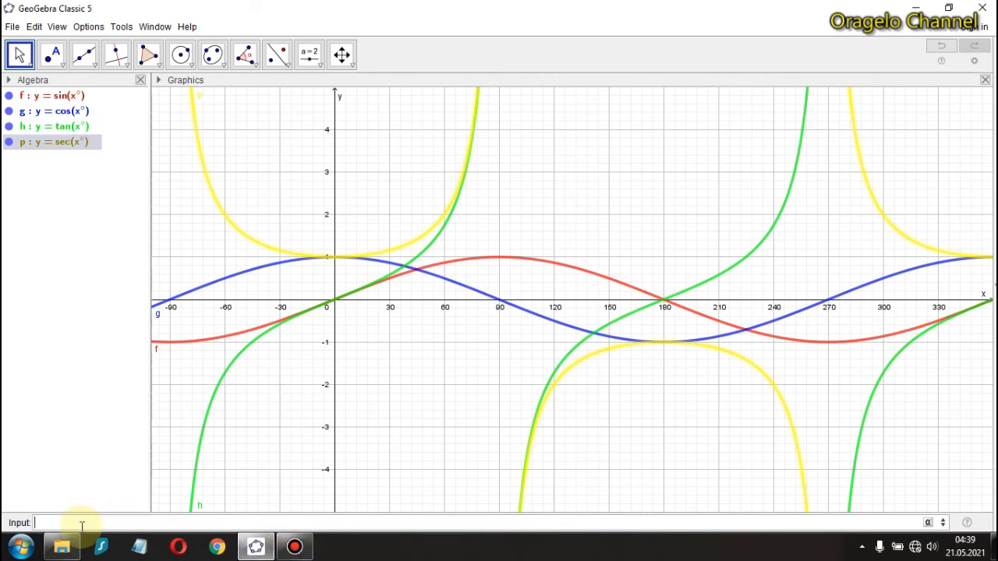
Plot the function y=cosec(x°), with the degree symbol inserted after x
{"action": "type", "text": "y=cosec"}
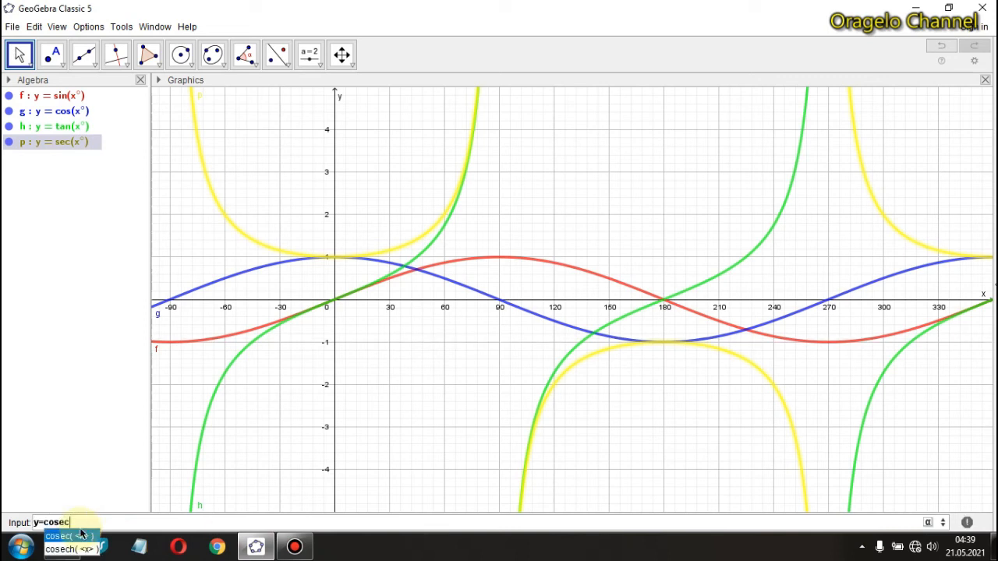
{"action": "left_click", "coordinate": [78, 536]}
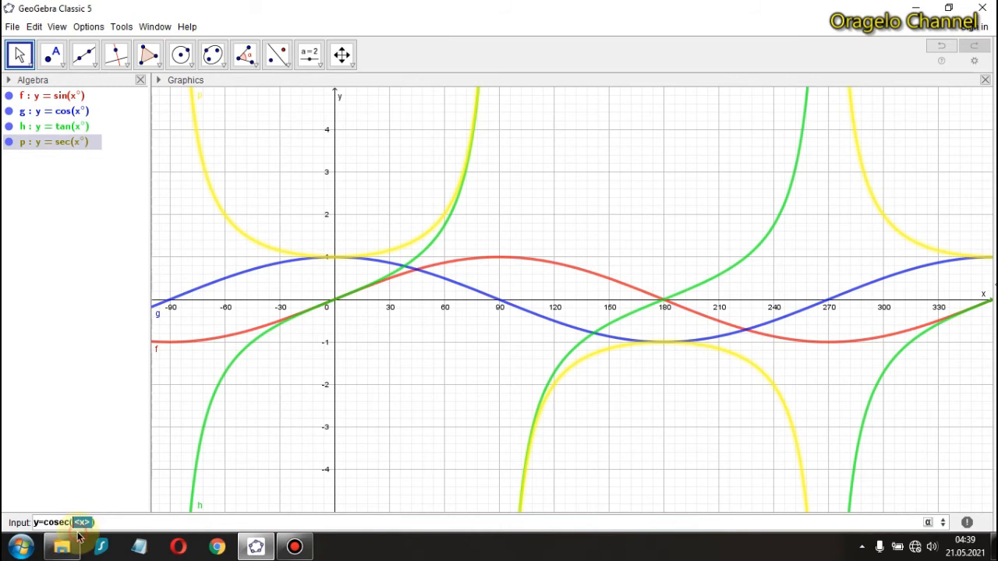
{"action": "type", "text": "x"}
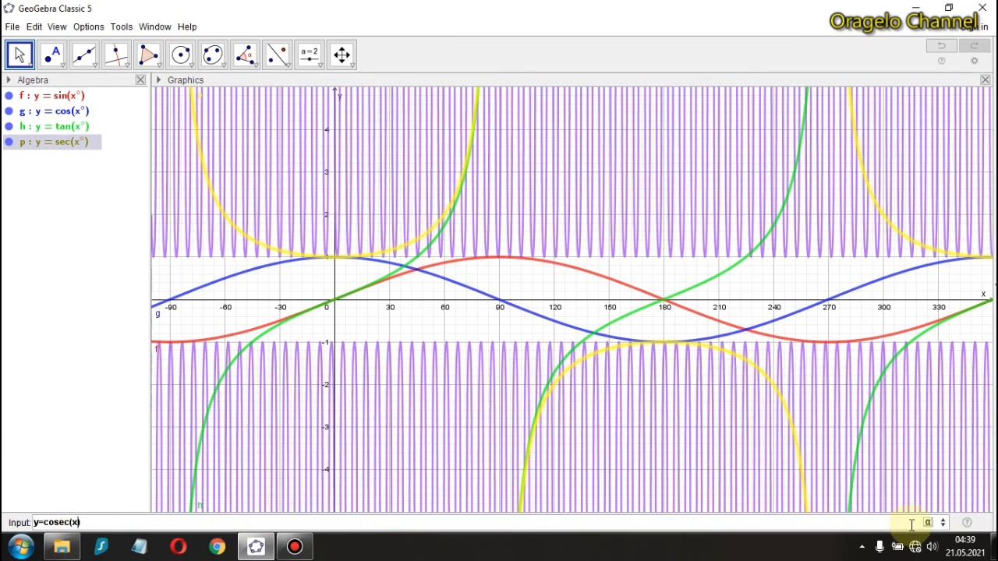
{"action": "left_click", "coordinate": [926, 522]}
{"action": "left_click", "coordinate": [873, 506]}
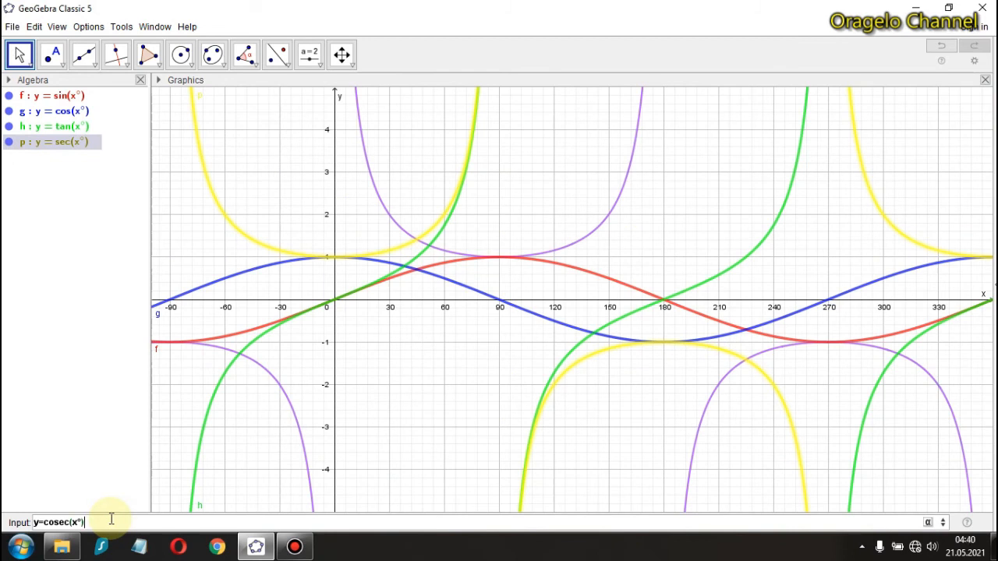
{"action": "key", "text": "Return"}
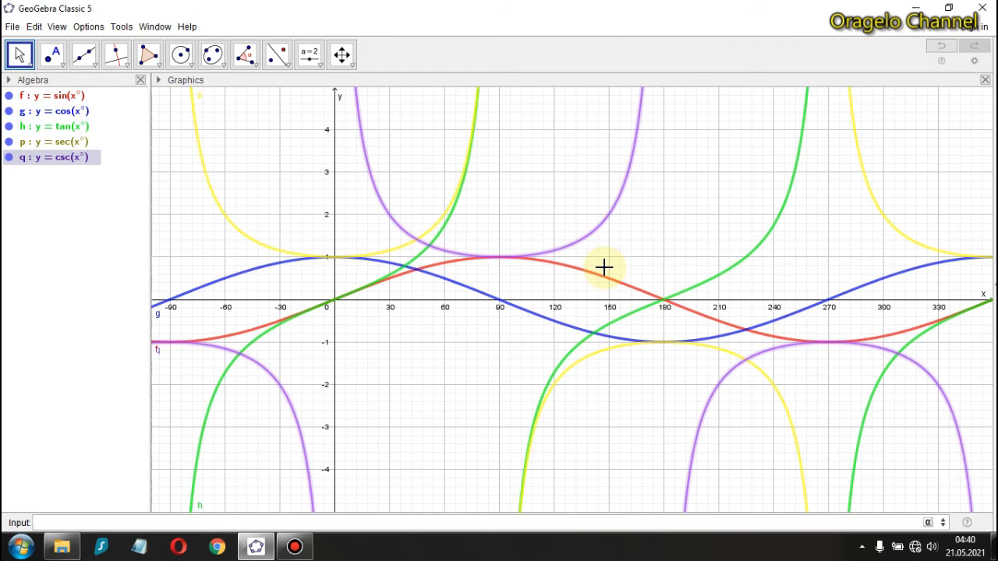
Plot the function y=cotan(x°), with the degree symbol inserted after x
{"action": "left_click", "coordinate": [71, 524]}
{"action": "type", "text": "y=co"}
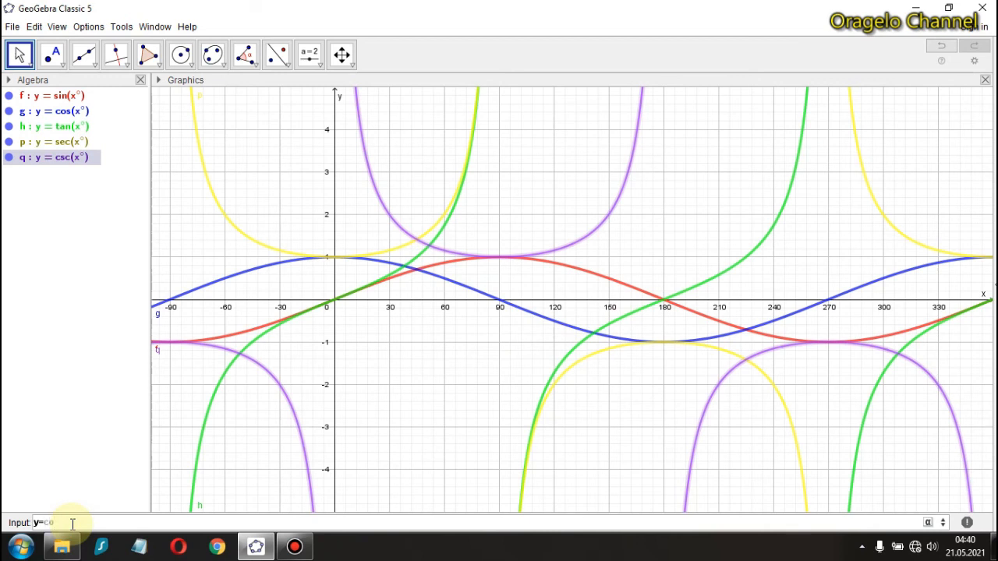
{"action": "type", "text": "tan(<x>"}
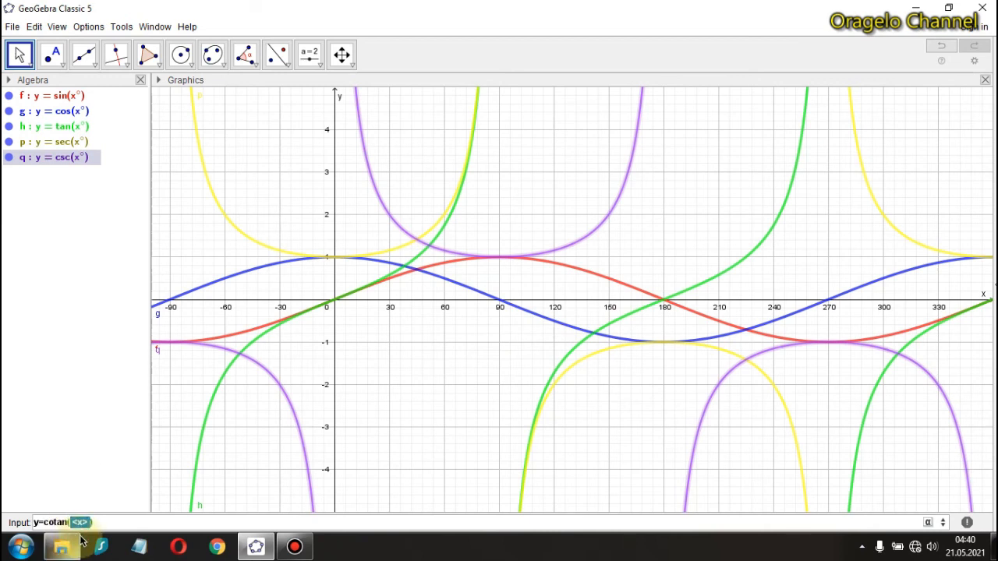
{"action": "mouse_move", "coordinate": [81, 539]}
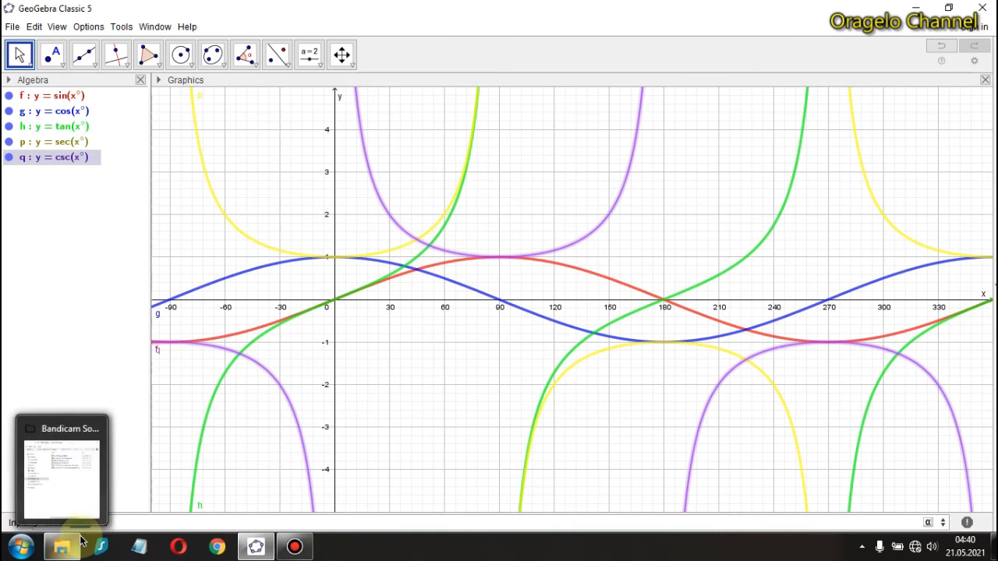
{"action": "left_click", "coordinate": [927, 522]}
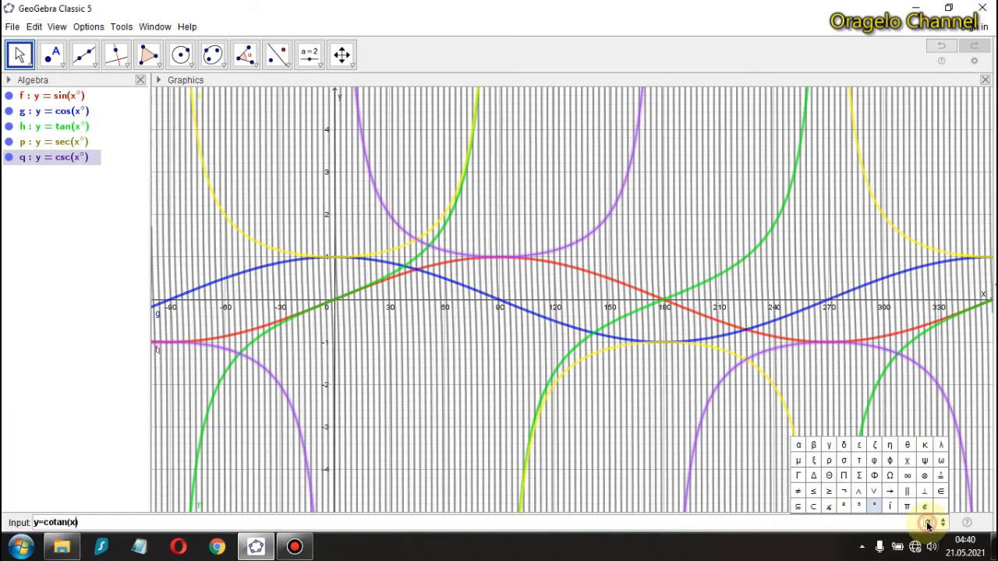
{"action": "left_click", "coordinate": [876, 507]}
{"action": "key", "text": "Return"}
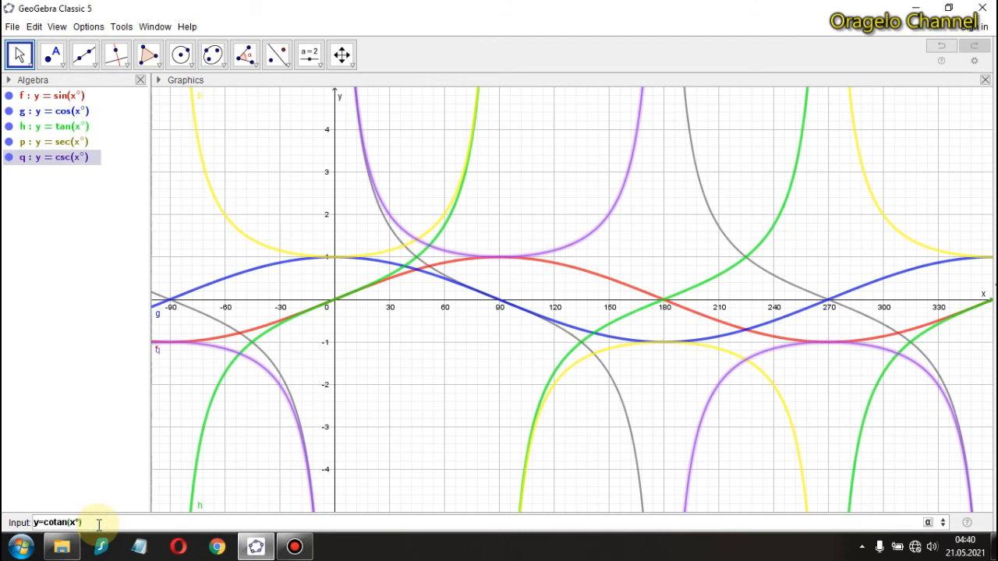
{"action": "key", "text": "Return"}
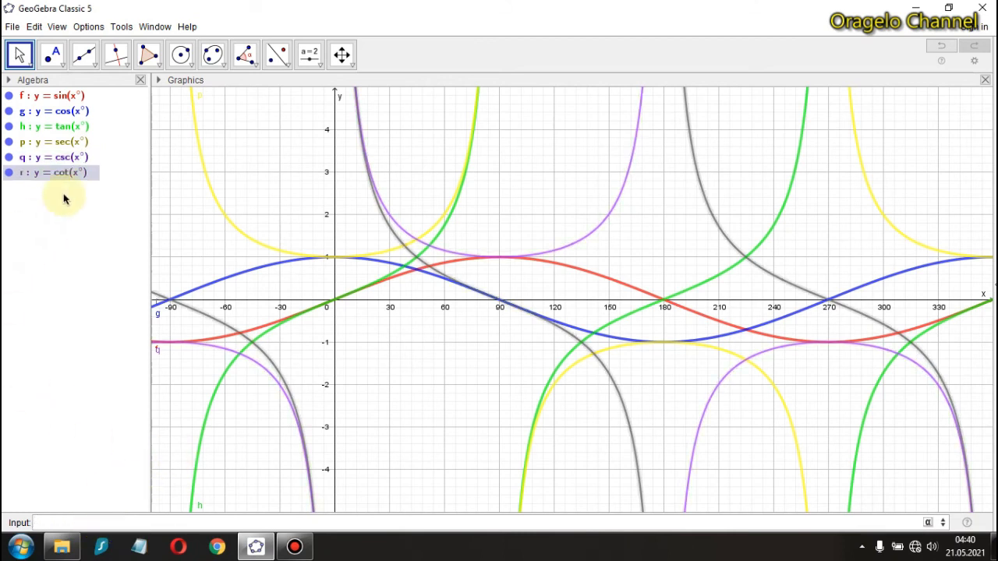
Colour the cotangent curve cyan, set its line thickness to 7, and close its properties
{"action": "right_click", "coordinate": [397, 243]}
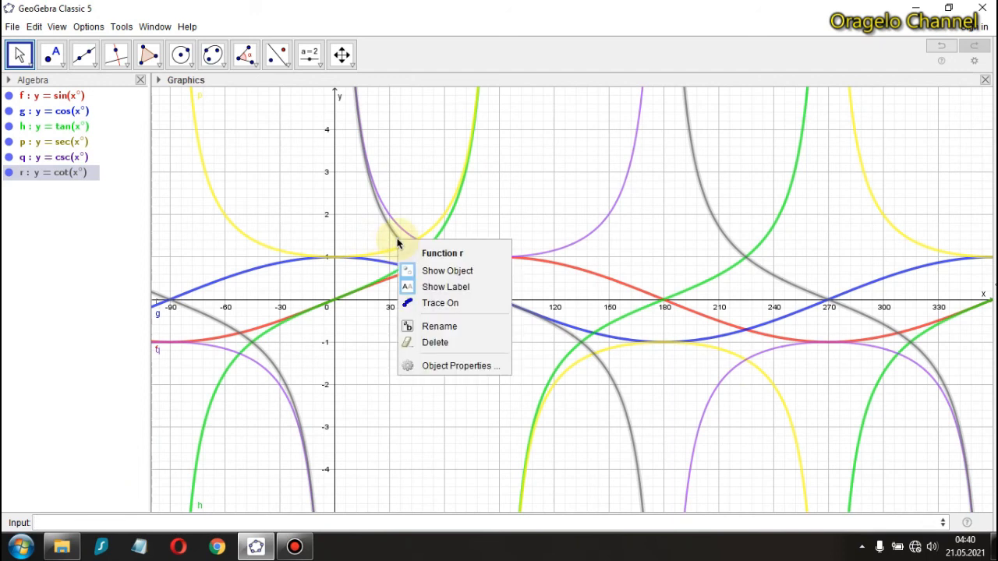
{"action": "left_click", "coordinate": [432, 365]}
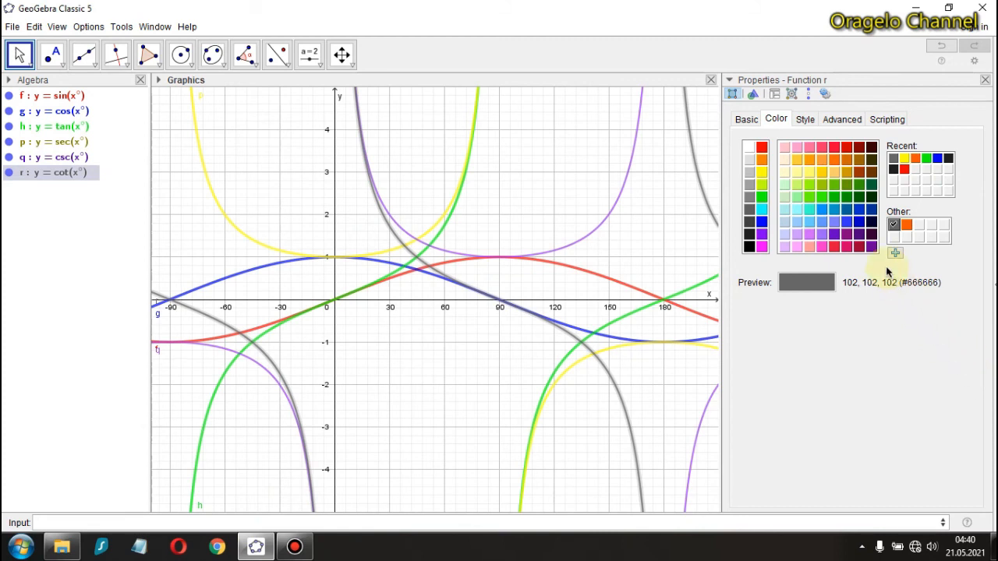
{"action": "left_click", "coordinate": [762, 209]}
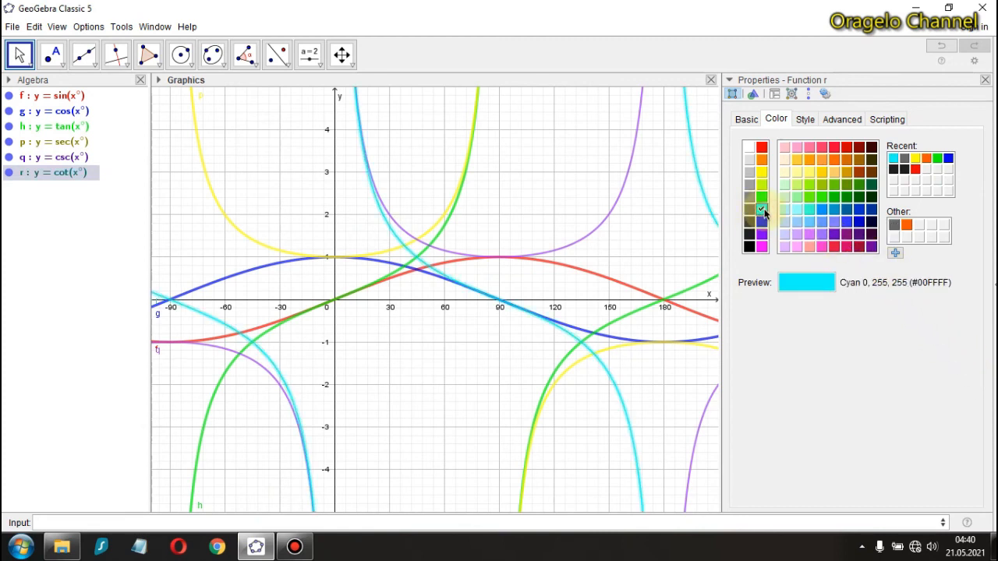
{"action": "left_click", "coordinate": [803, 121]}
{"action": "left_click", "coordinate": [795, 160]}
{"action": "left_click_drag", "start_coordinate": [809, 166], "coordinate": [819, 167]}
{"action": "left_click", "coordinate": [984, 80]}
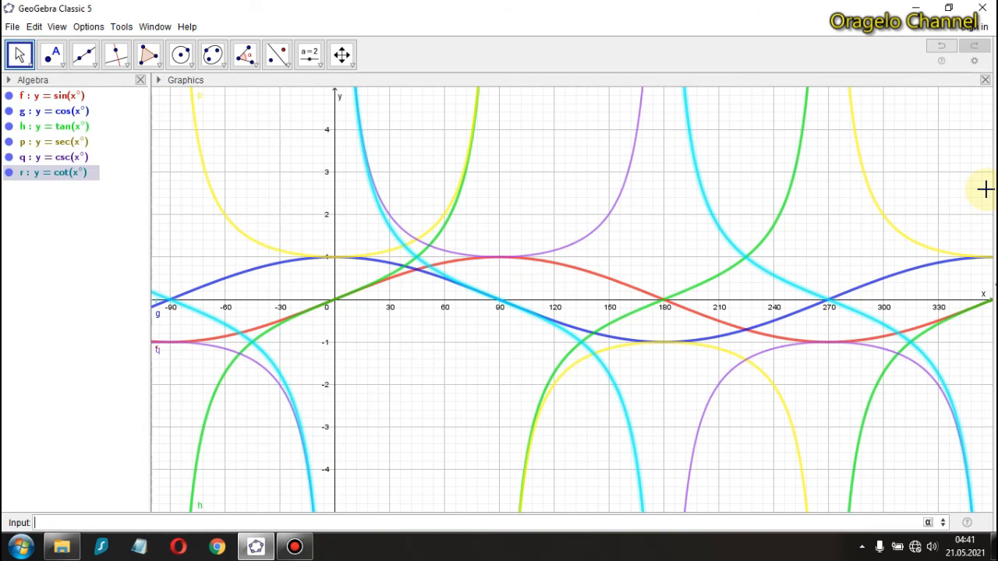
Highlight each plotted function in turn, from sin(x°) through cot(x°), to review its graph, and minimise the window
{"action": "left_click", "coordinate": [62, 96]}
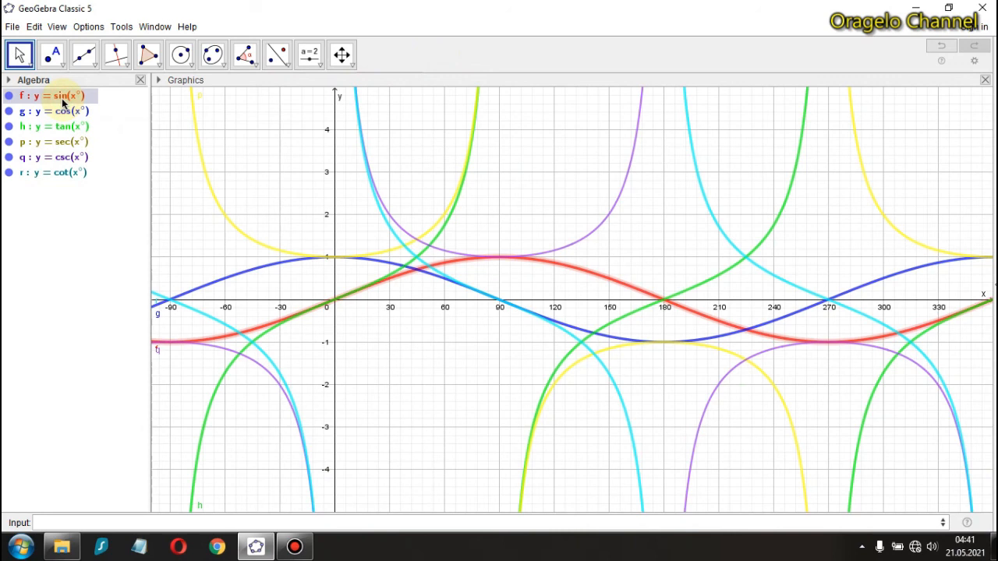
{"action": "left_click", "coordinate": [62, 112]}
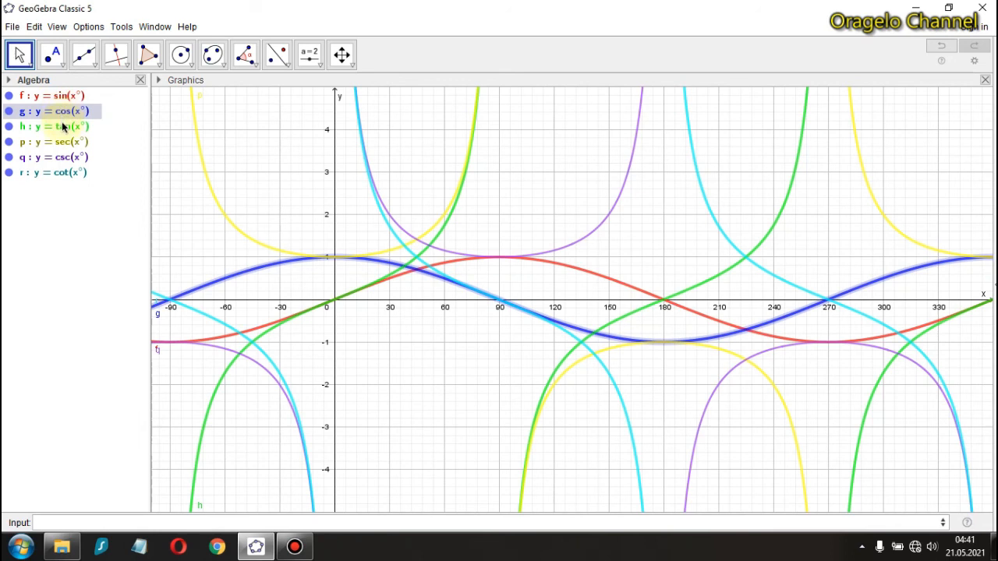
{"action": "left_click", "coordinate": [62, 125]}
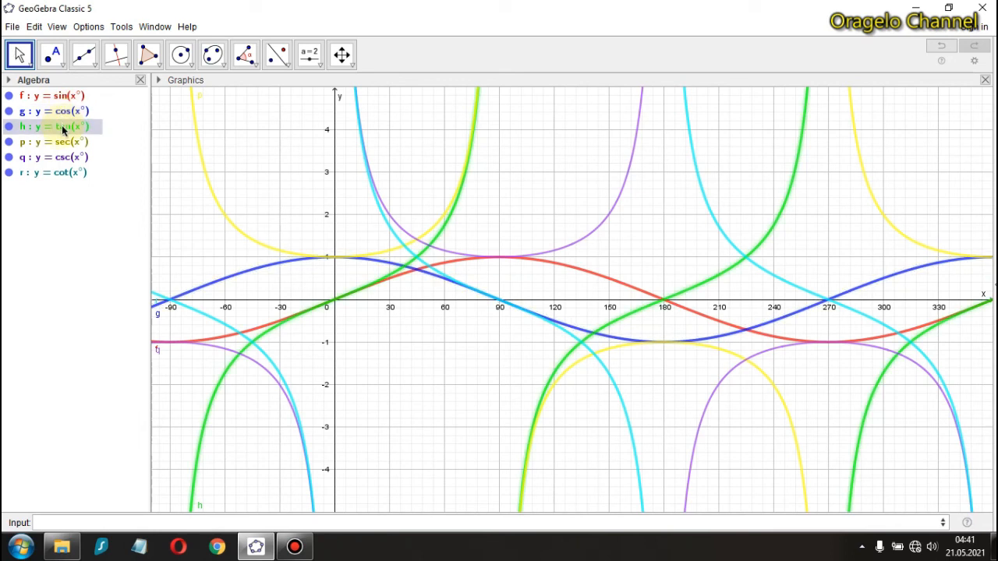
{"action": "left_click", "coordinate": [66, 143]}
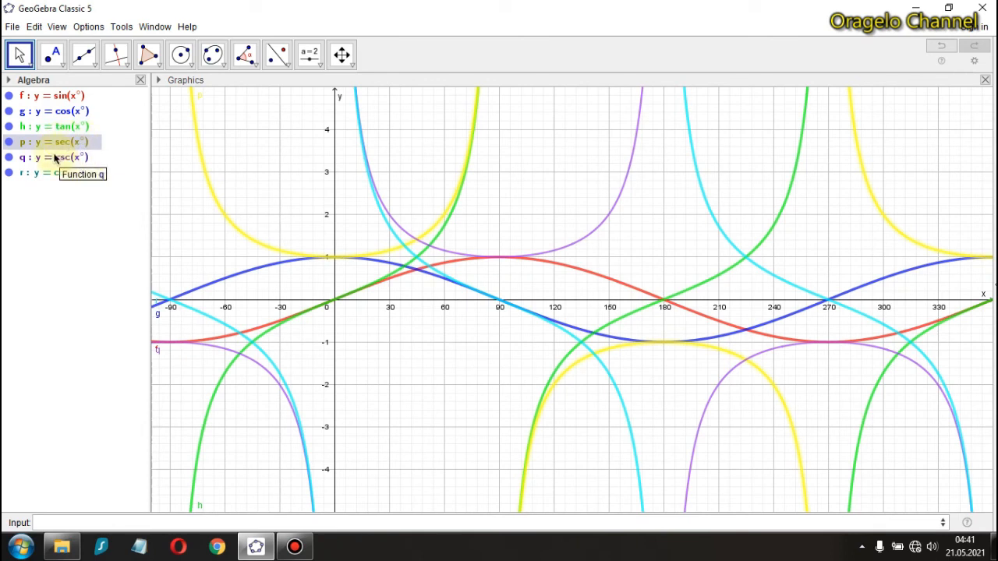
{"action": "left_click", "coordinate": [61, 159]}
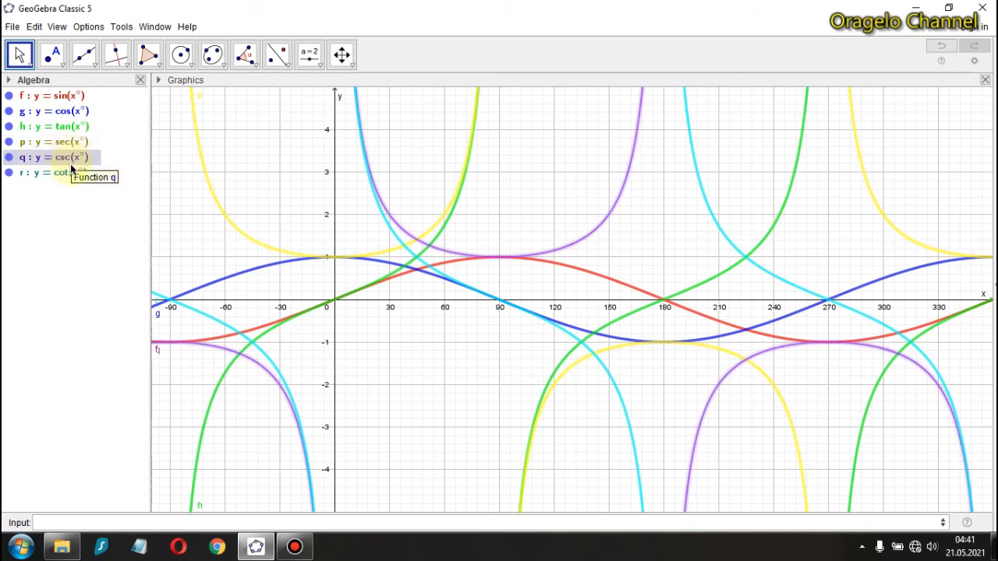
{"action": "left_click", "coordinate": [65, 174]}
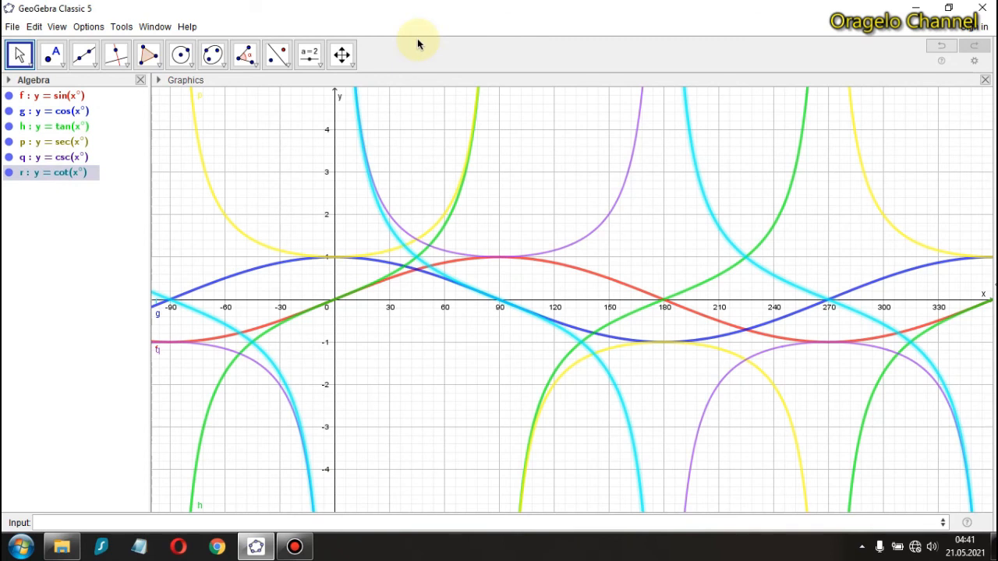
{"action": "left_click", "coordinate": [915, 8]}
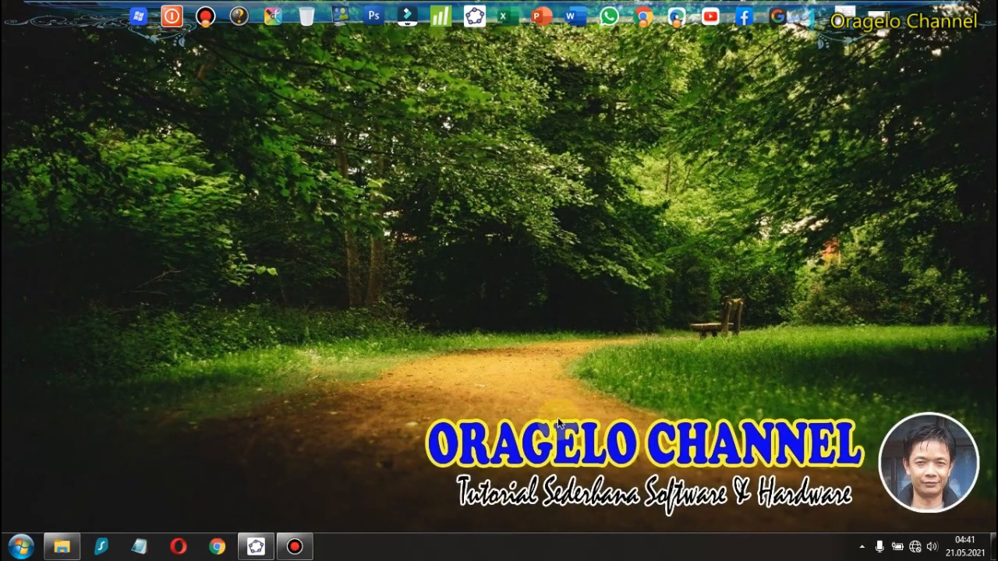